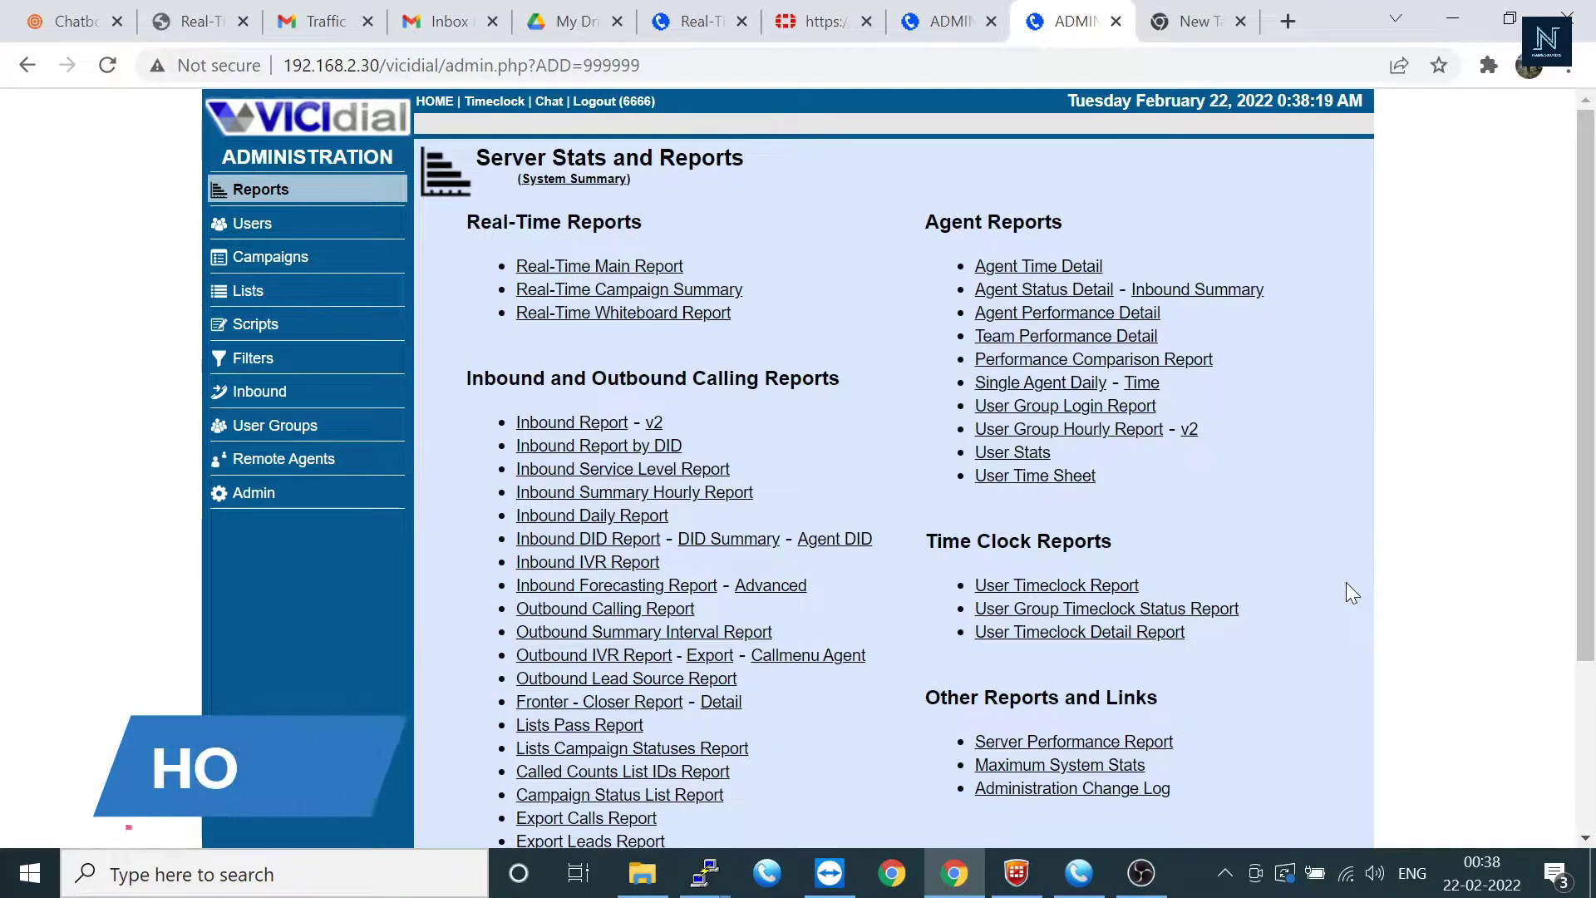
# Step: Open the Copy User form and enter 100 as the new user number
pyautogui.click(266, 225)
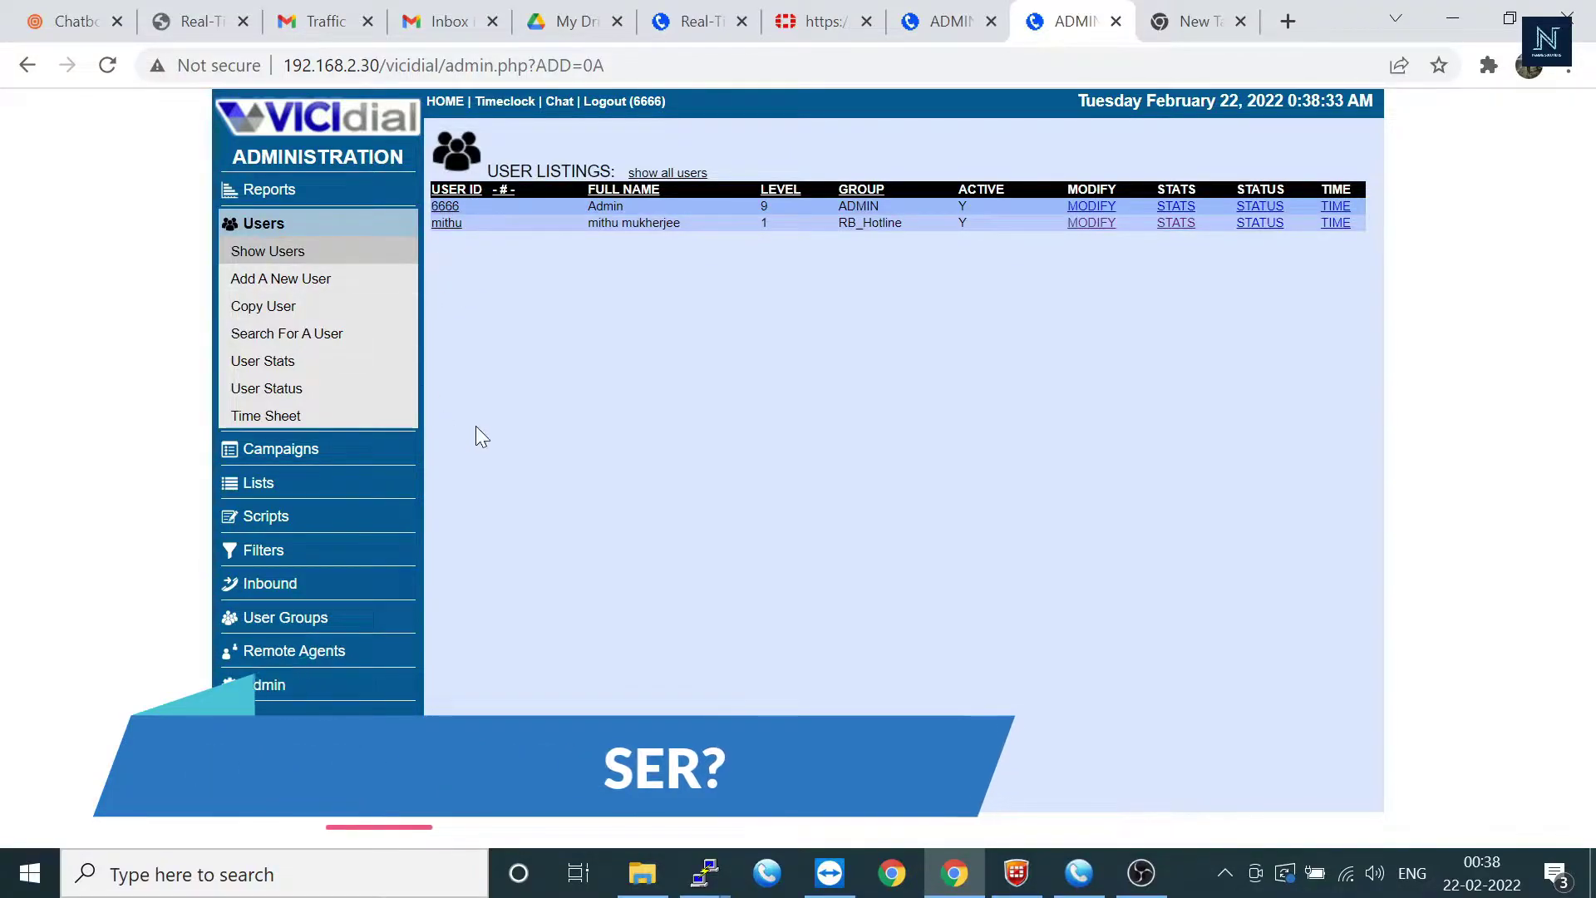
pyautogui.click(282, 307)
pyautogui.click(707, 218)
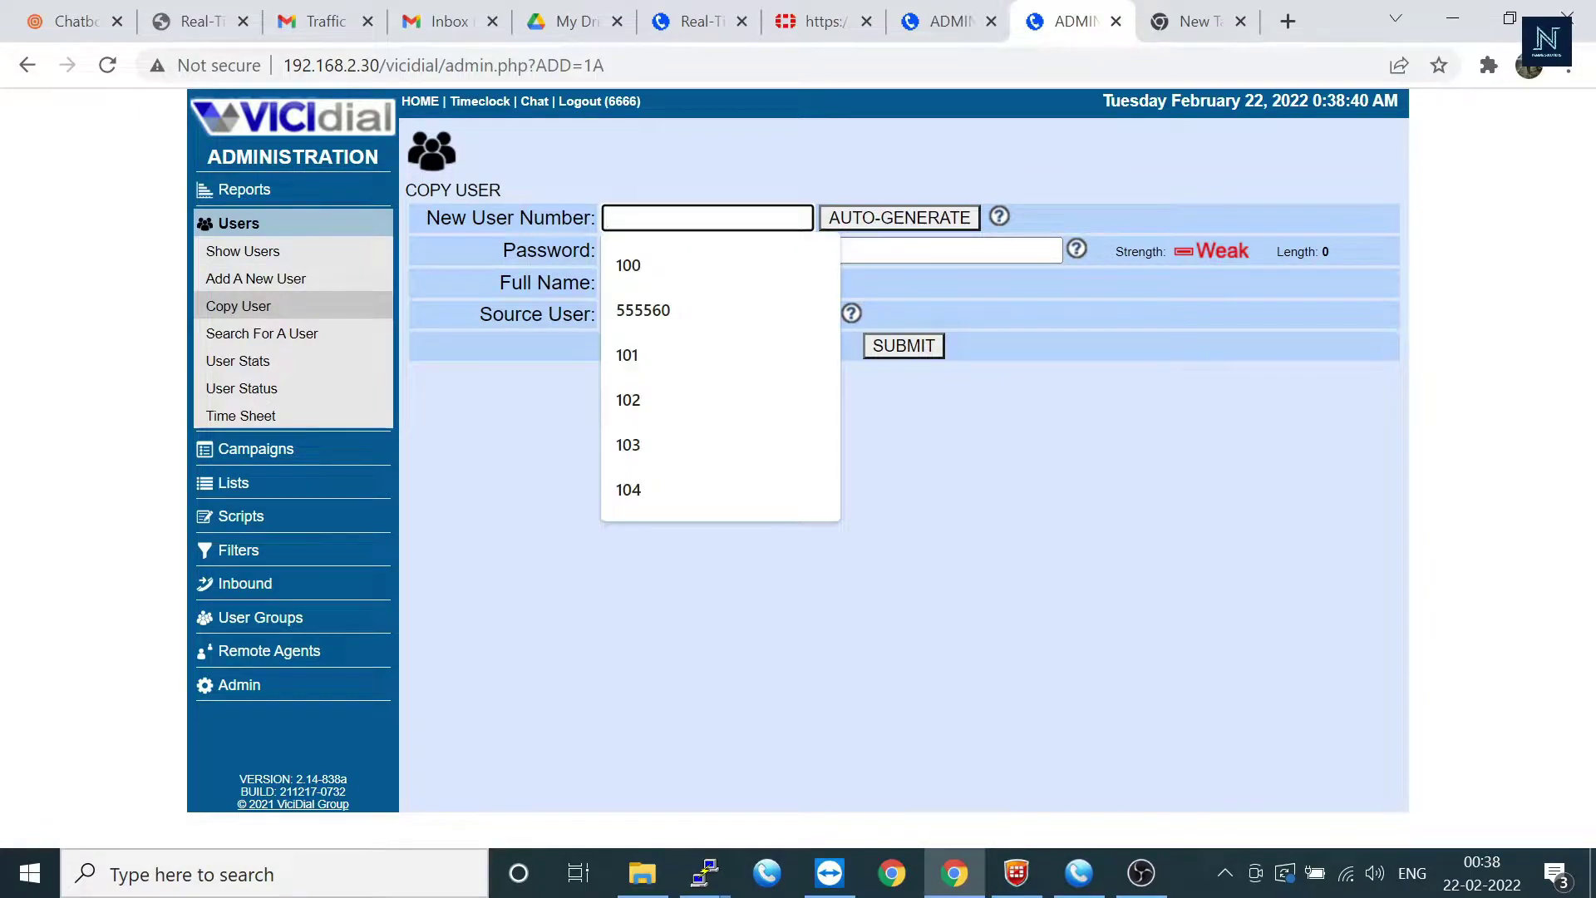
pyautogui.click(628, 266)
pyautogui.click(832, 251)
pyautogui.click(707, 217)
pyautogui.press('BackSpace')
pyautogui.press('BackSpace')
pyautogui.press('BackSpace')
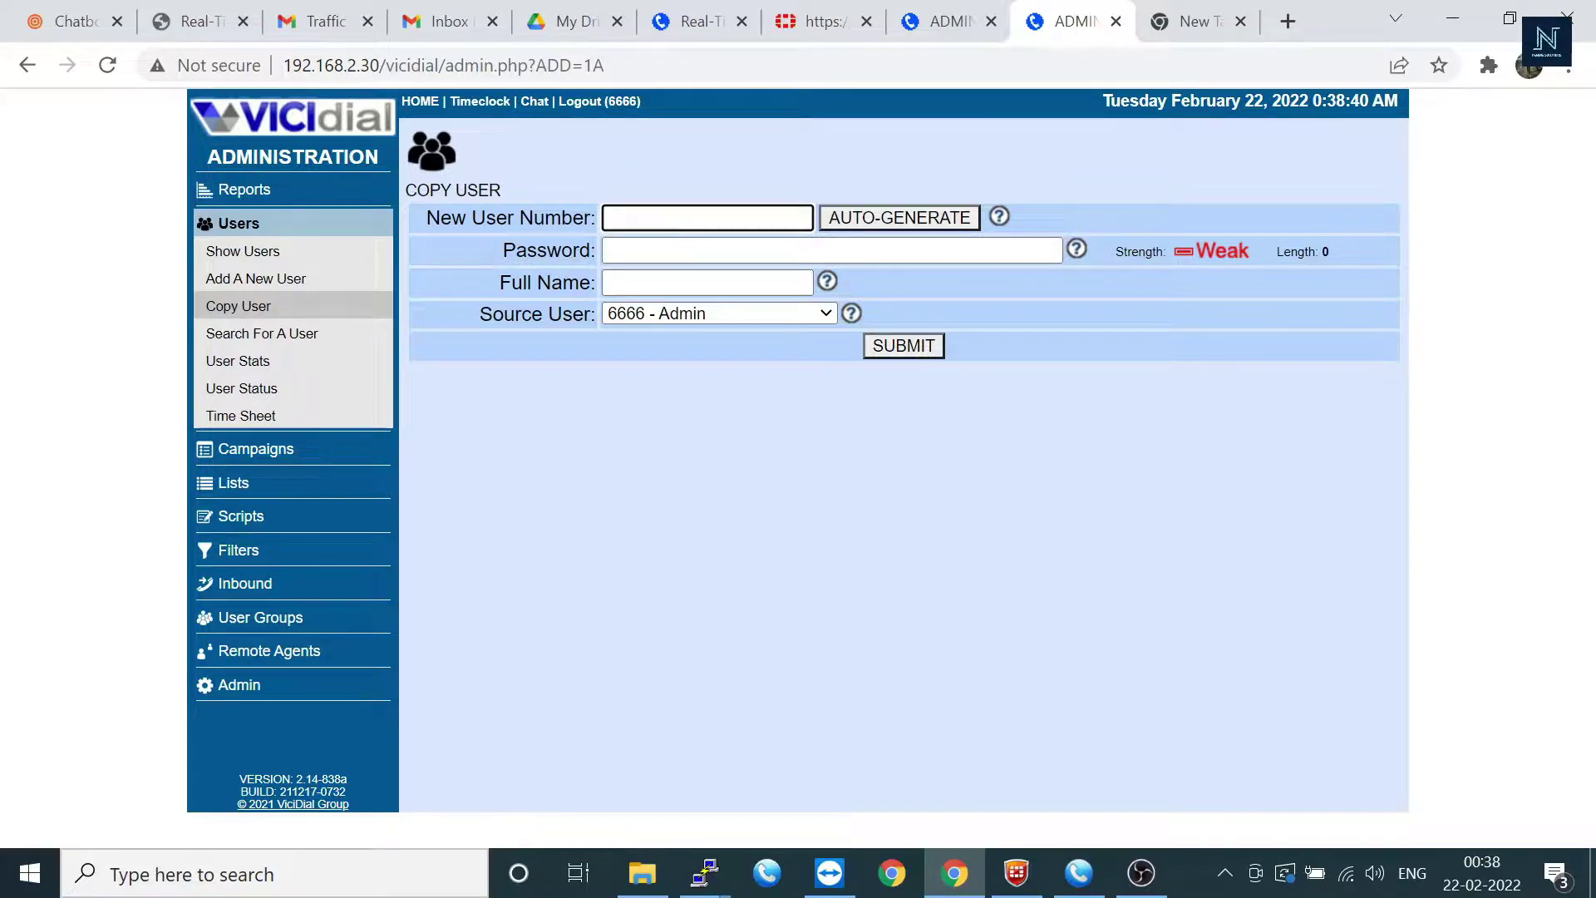
pyautogui.write('1000')
pyautogui.press('BackSpace')
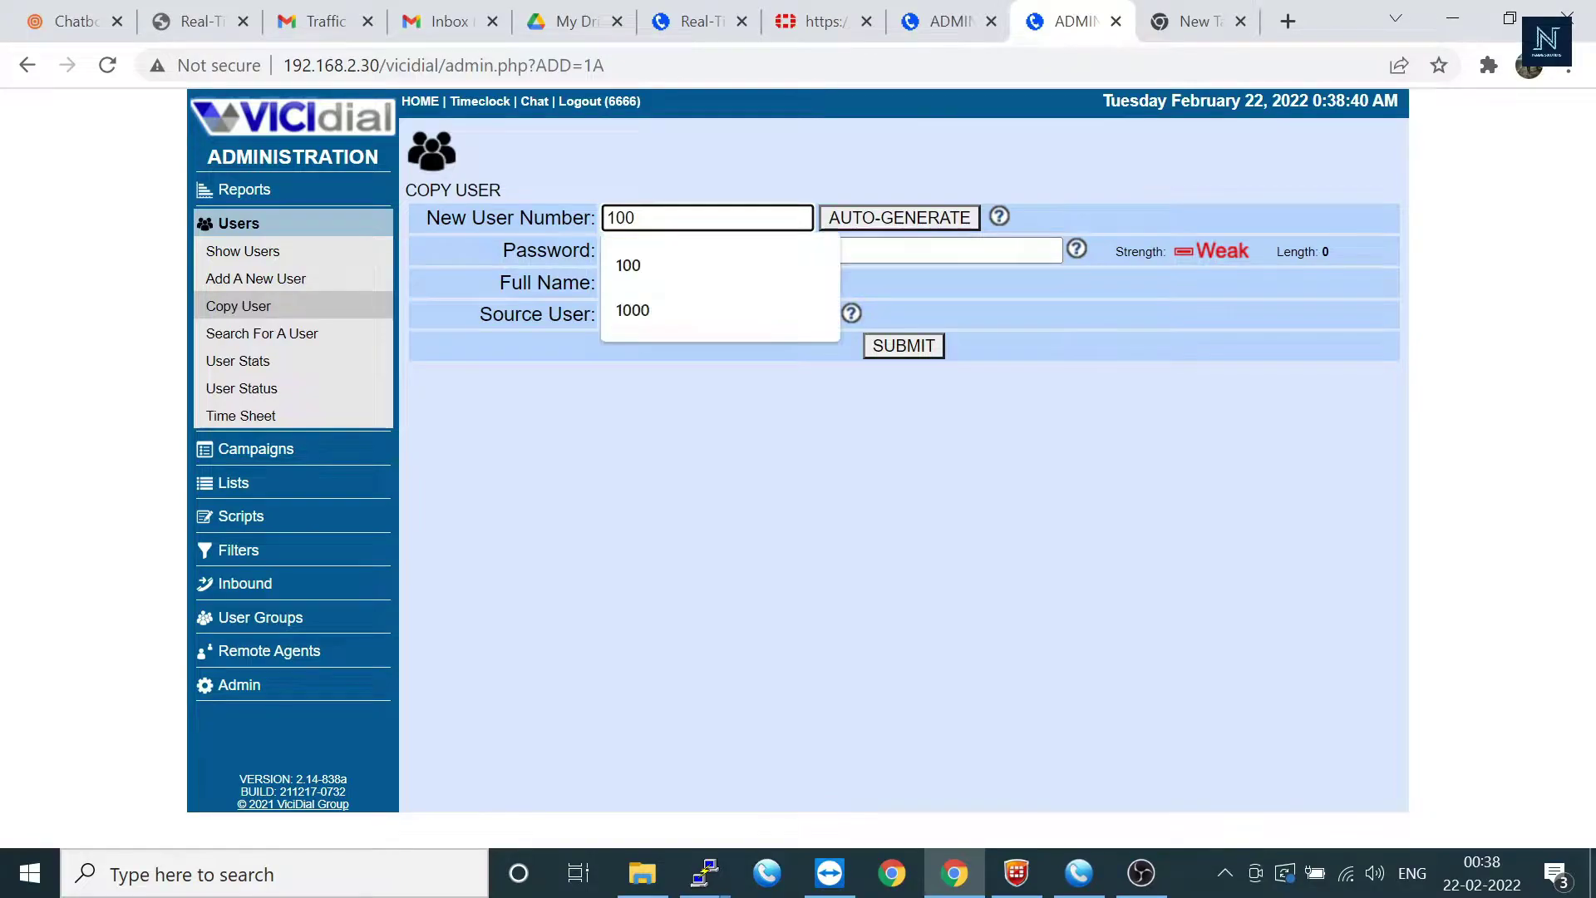
pyautogui.moveTo(533, 283); pyautogui.dragTo(1068, 251)
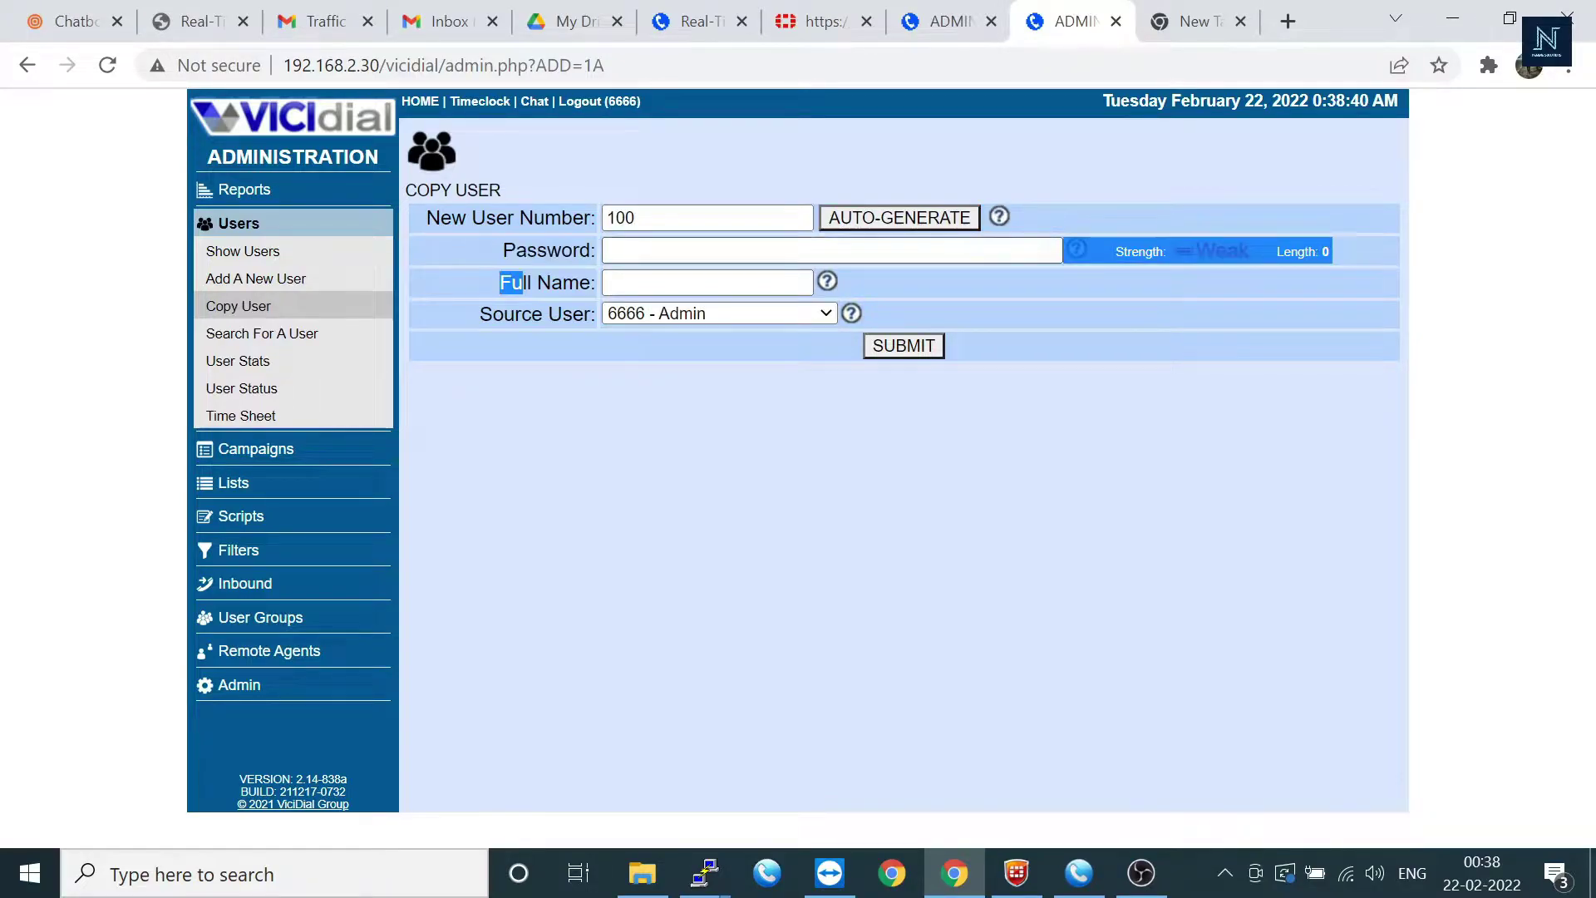
# Step: Enter a password and full name 100, pick the existing agent as source, and submit
pyautogui.click(831, 251)
pyautogui.write('test')
pyautogui.press('Tab')
pyautogui.press('Down')
pyautogui.write('100')
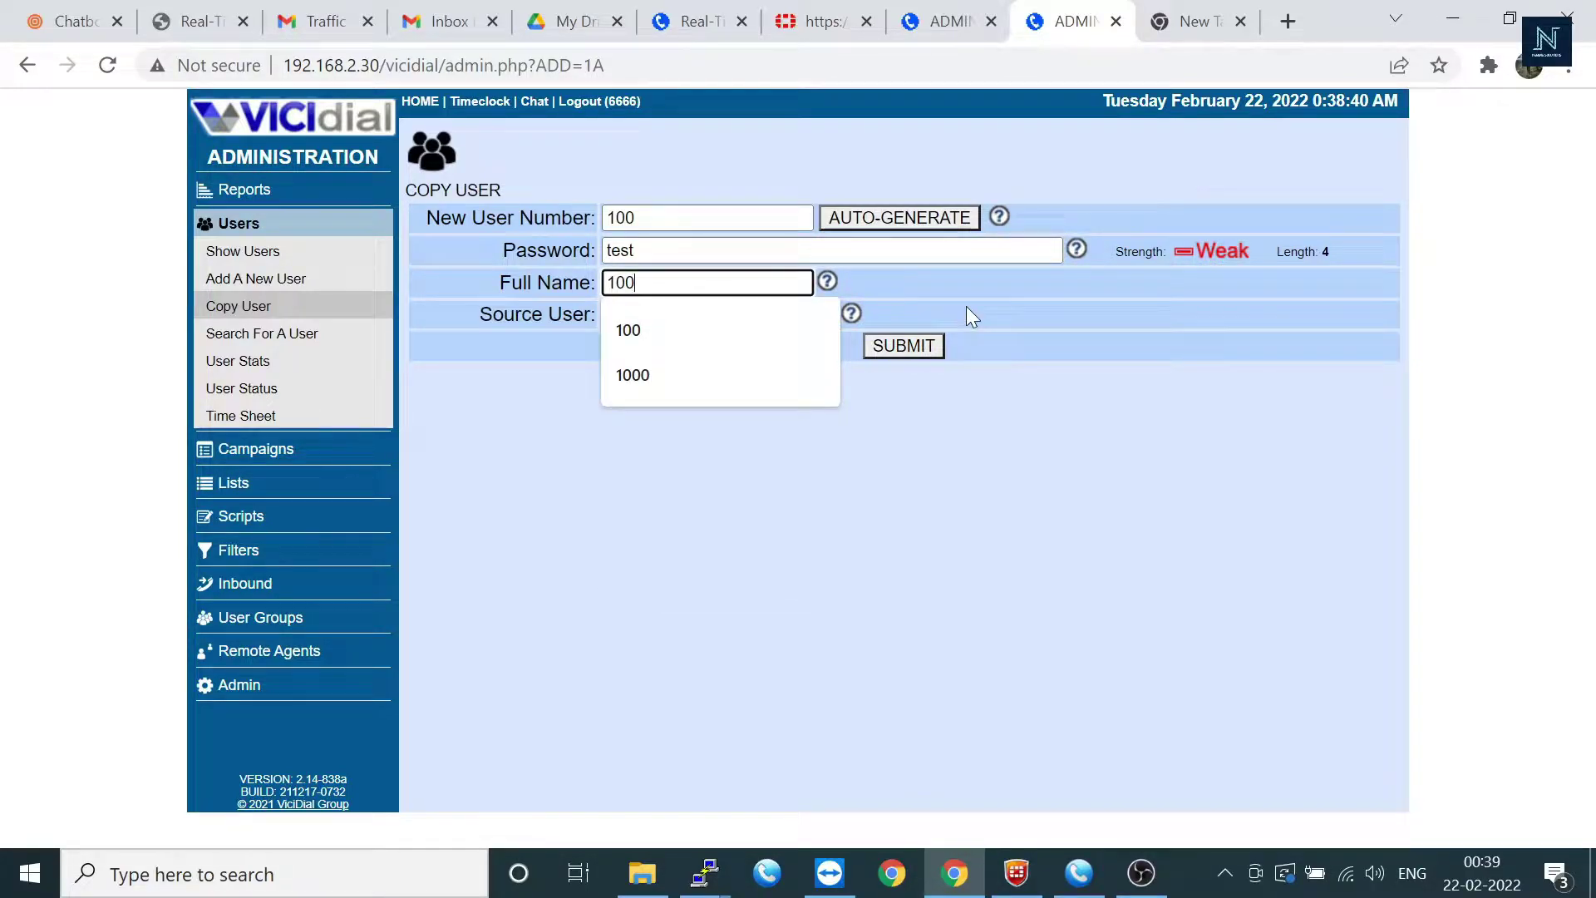
pyautogui.click(966, 314)
pyautogui.click(788, 313)
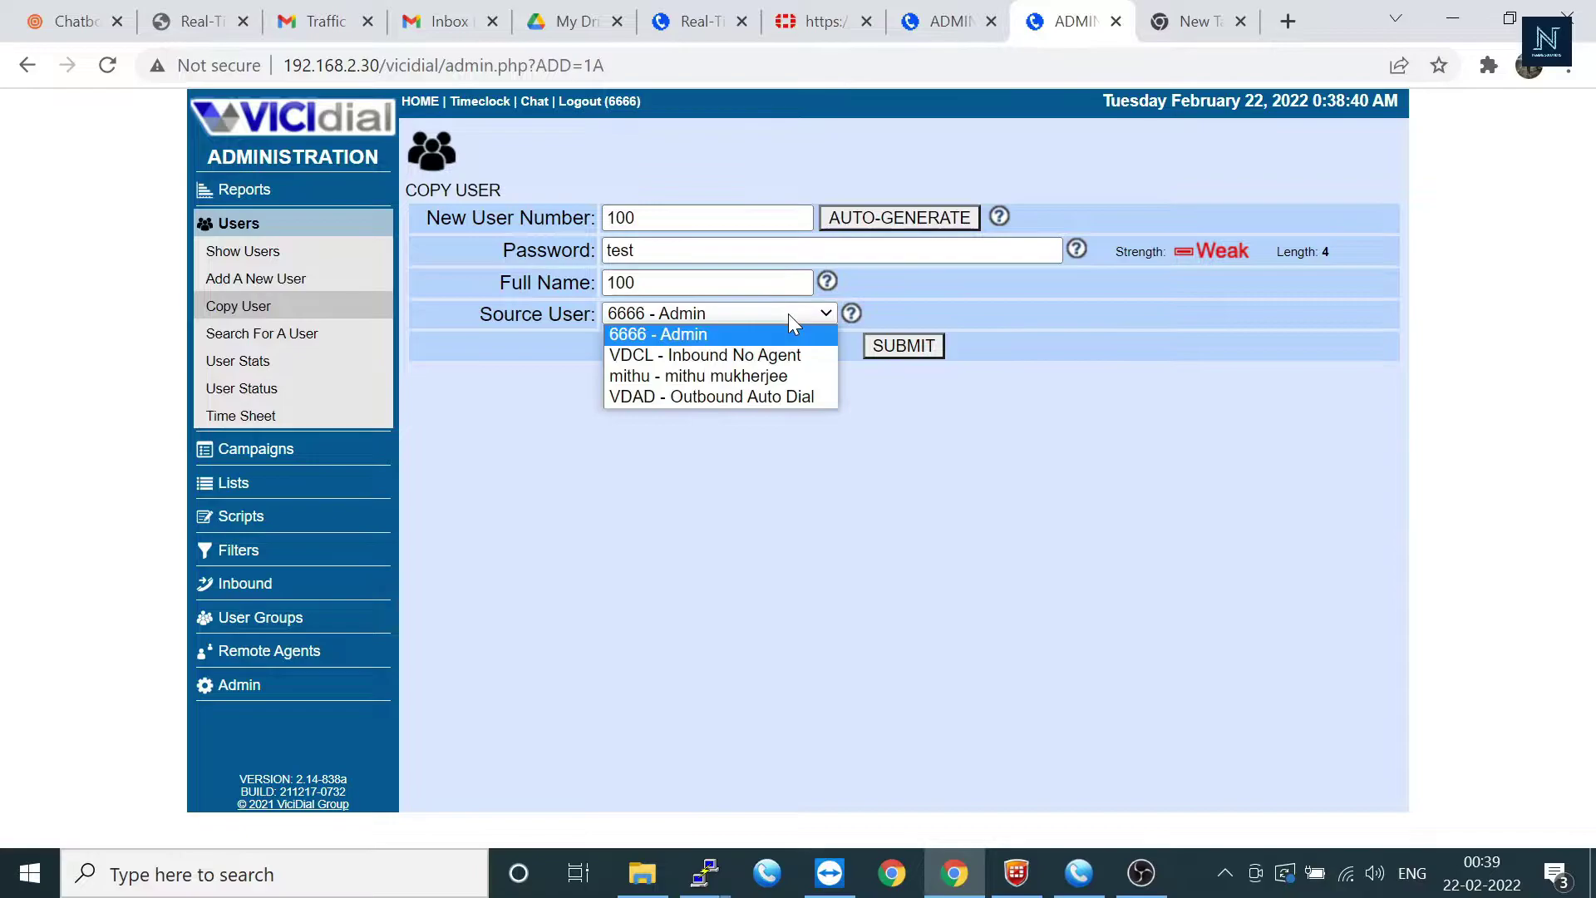
pyautogui.click(722, 377)
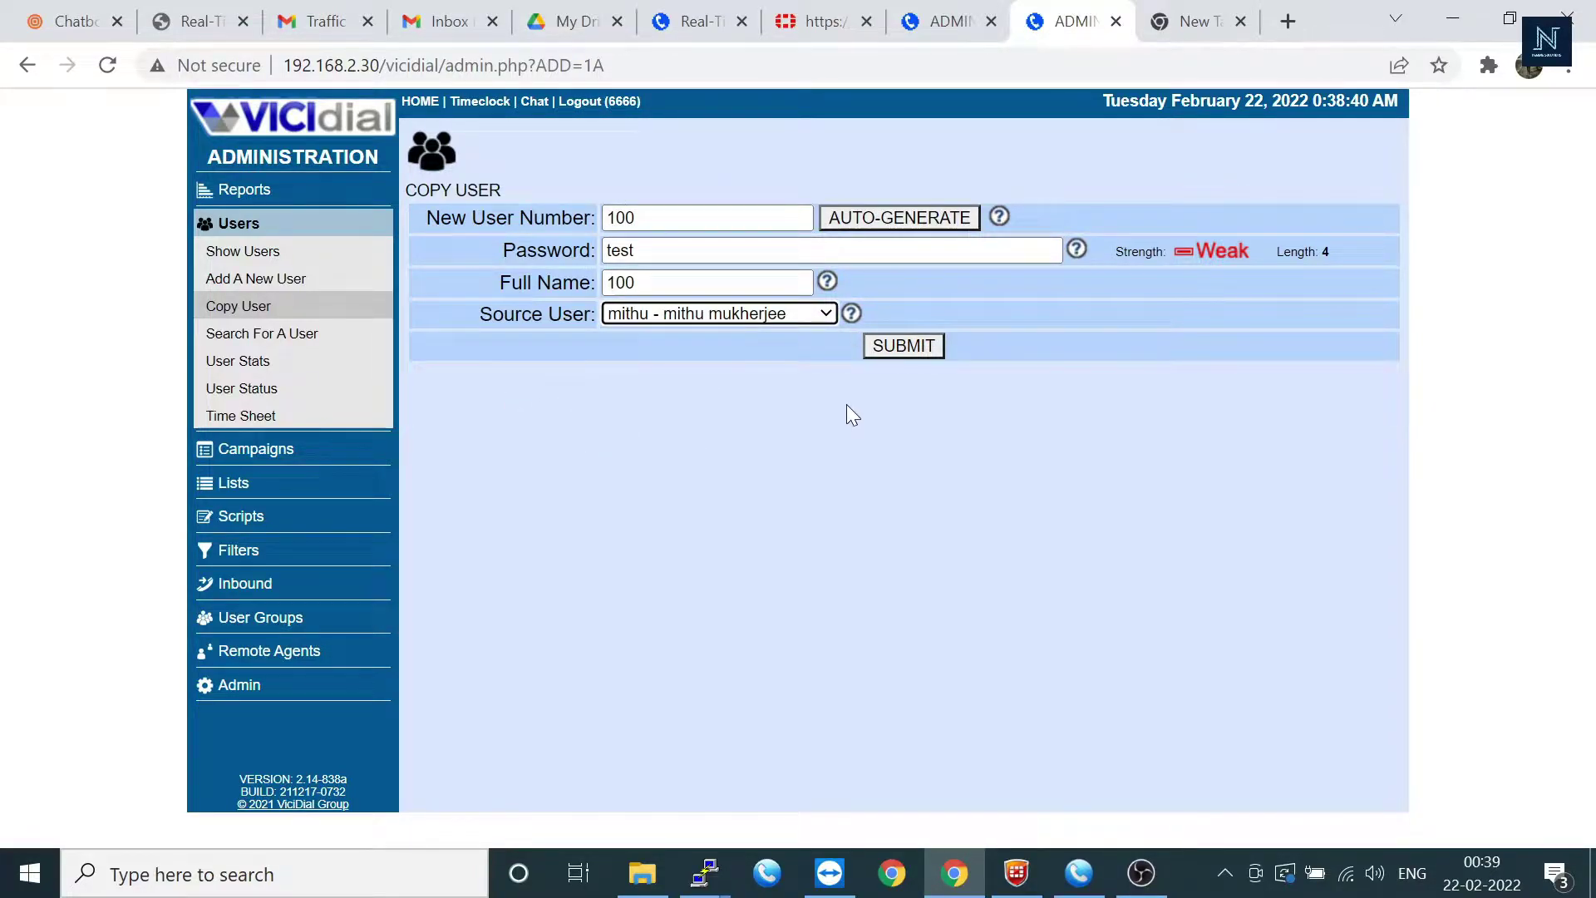
pyautogui.click(901, 348)
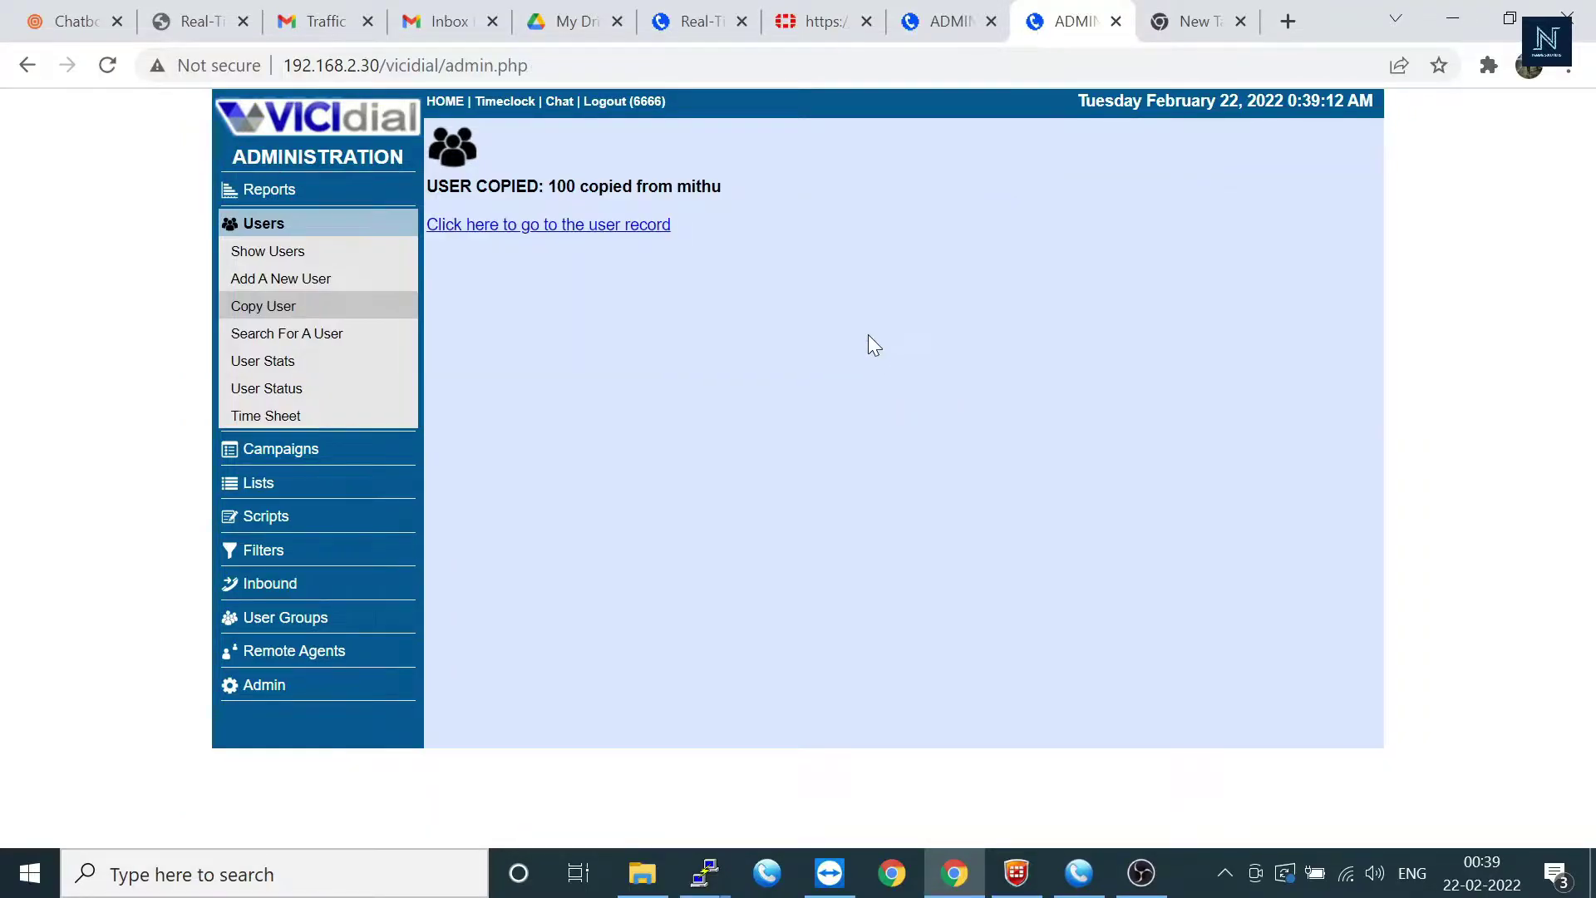
# Step: Open user 100's record, look through its settings, and save it
pyautogui.click(536, 224)
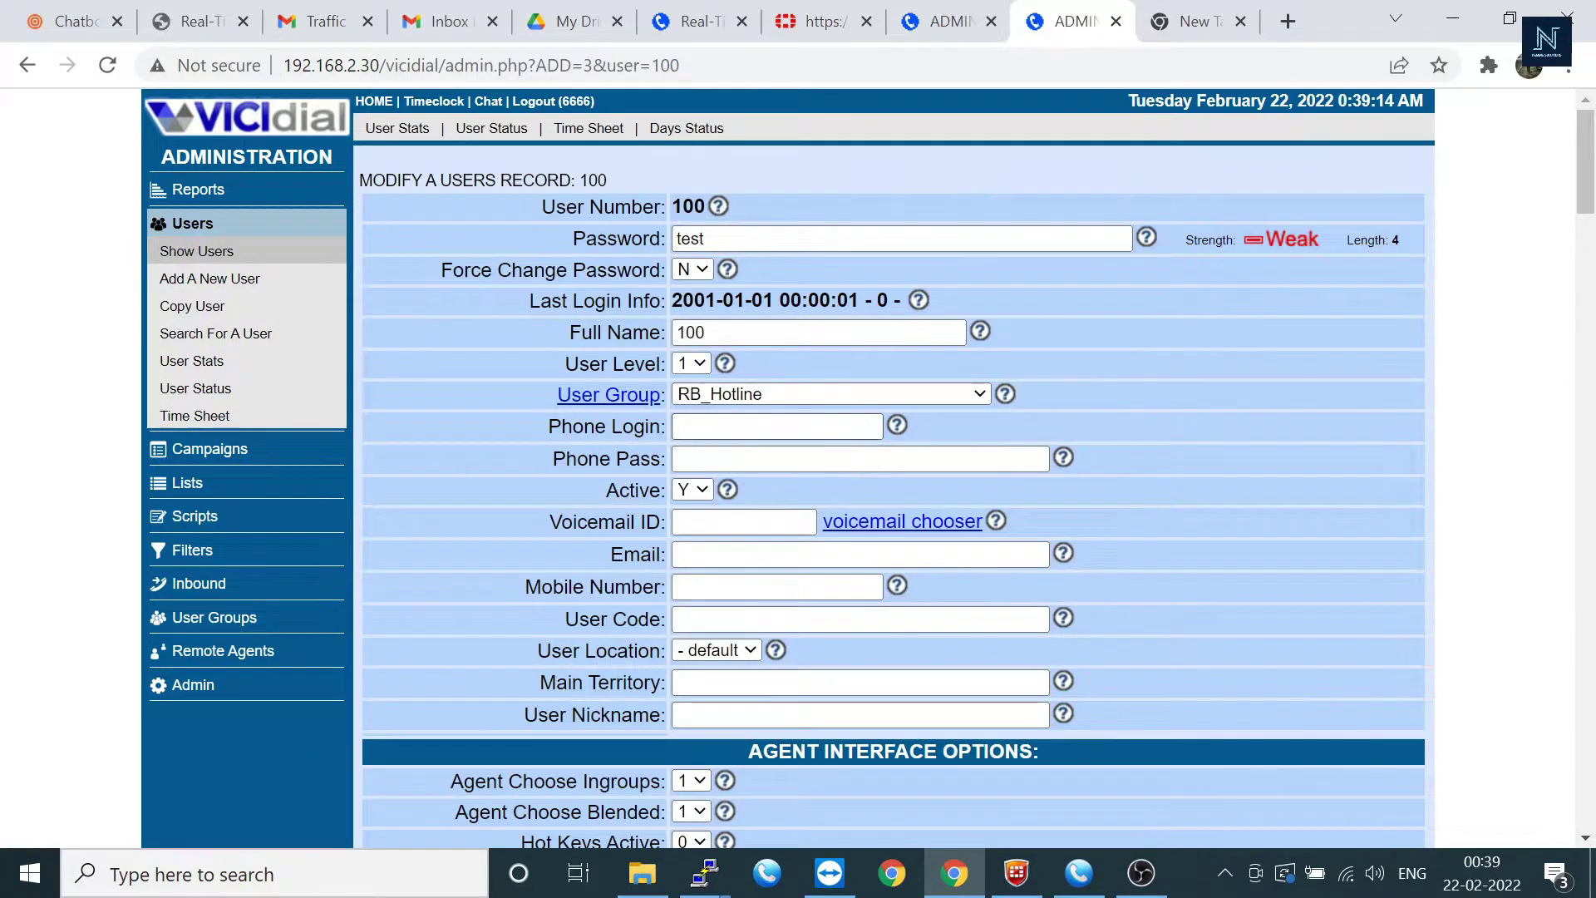
pyautogui.scroll(-4, 799, 466)
pyautogui.scroll(-12, 794, 421)
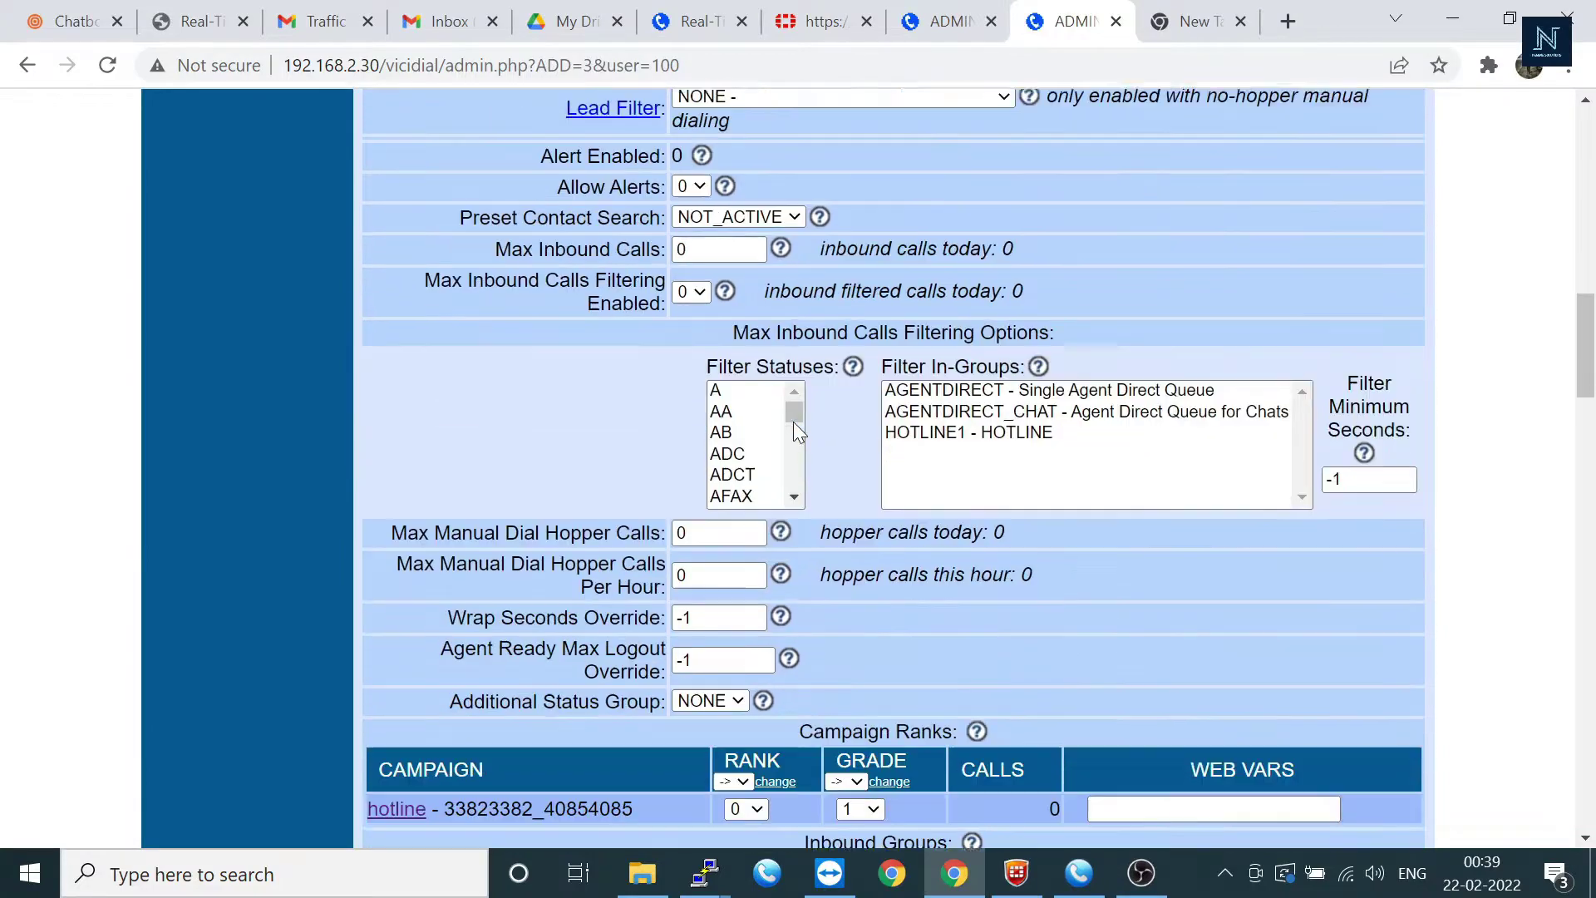
pyautogui.scroll(-3, 793, 422)
pyautogui.scroll(16, 500, 311)
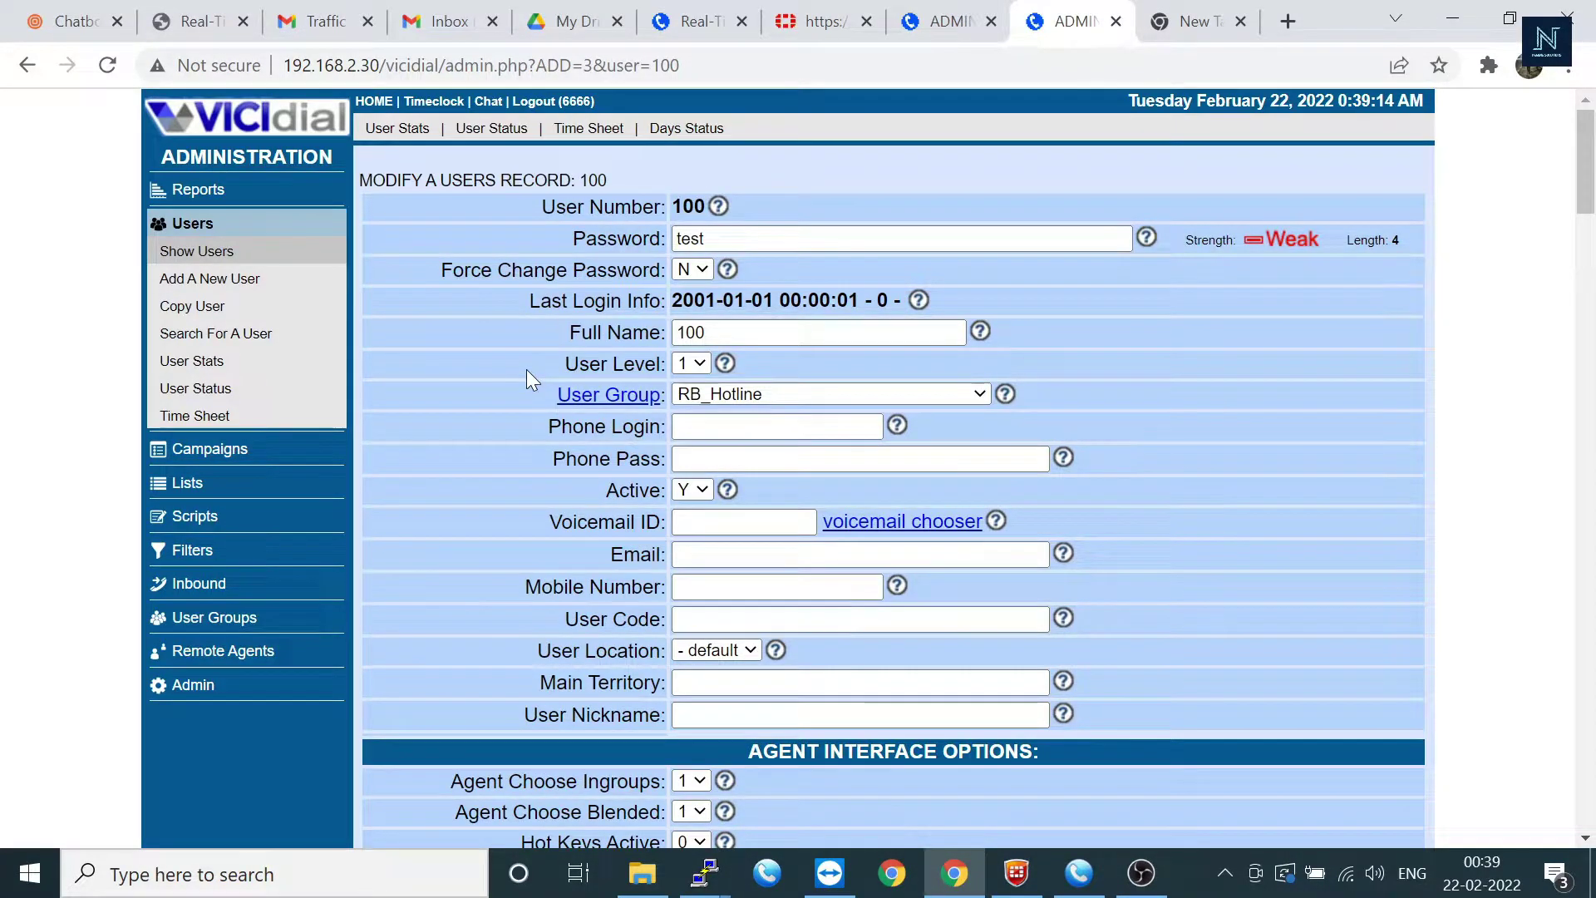
pyautogui.scroll(-20, 526, 369)
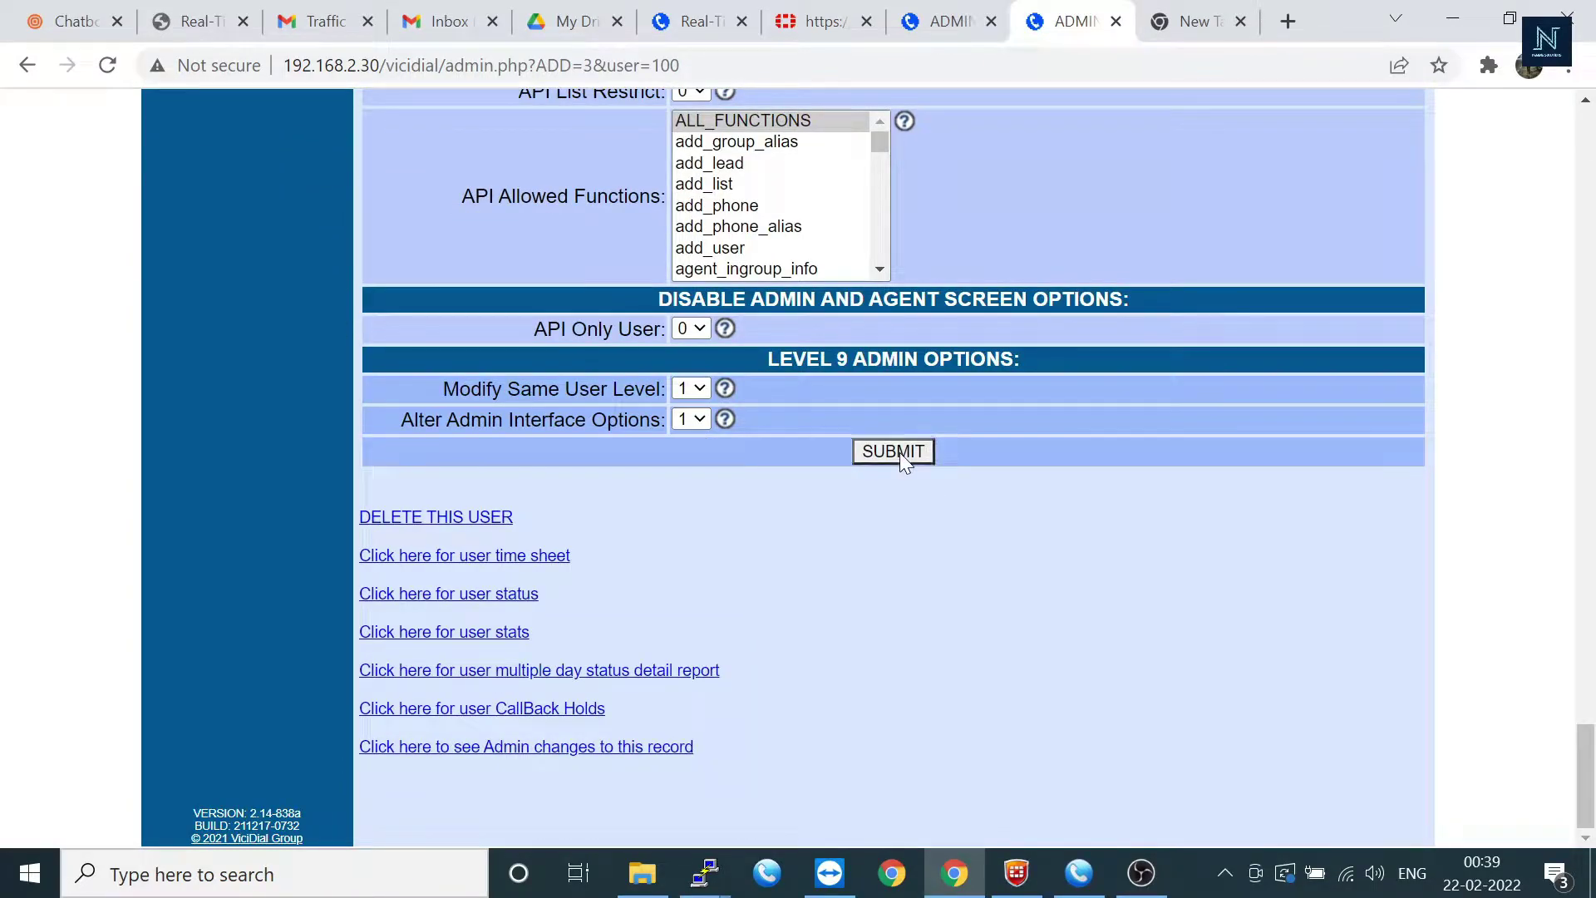
pyautogui.click(895, 451)
pyautogui.click(241, 454)
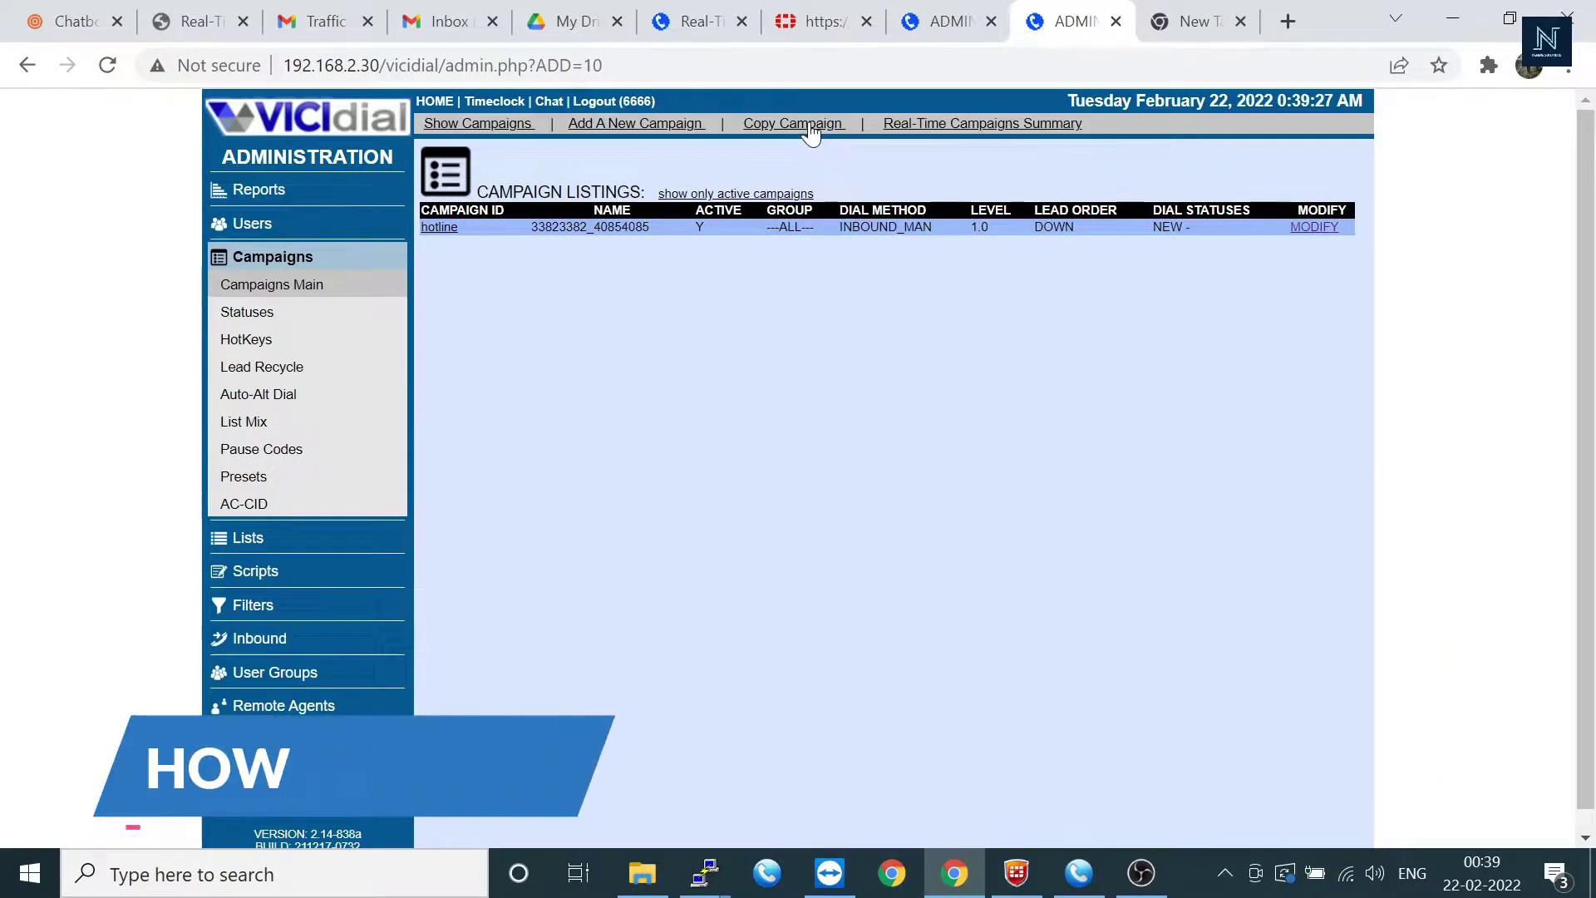
# Step: Copy the hotline campaign with Campaign ID inbound and name press1_agent_login
pyautogui.click(793, 123)
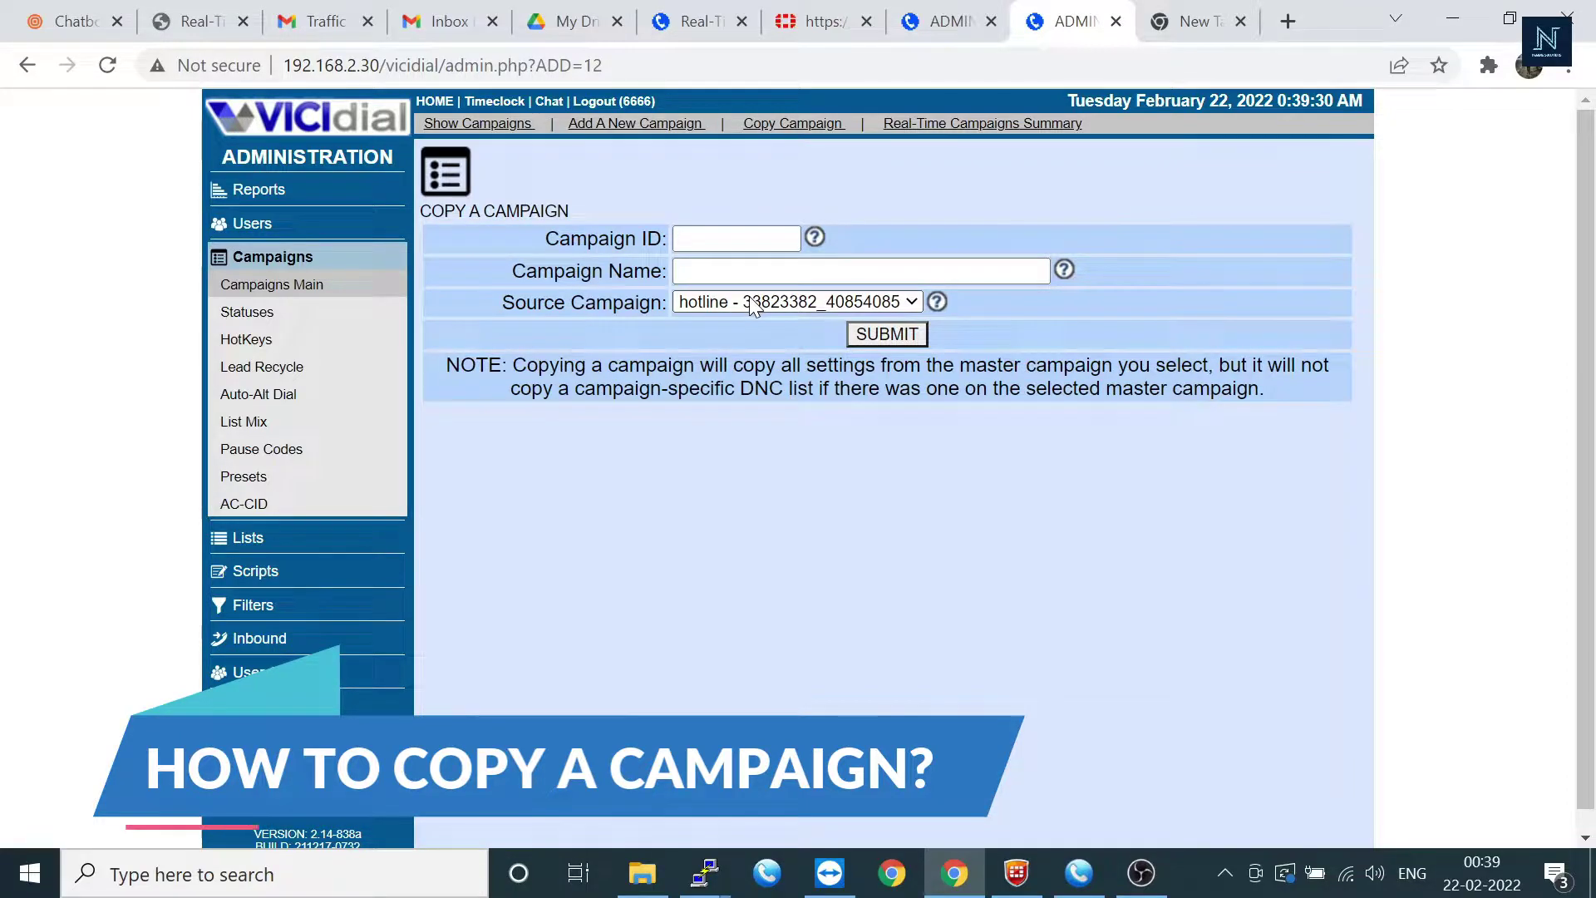
pyautogui.click(736, 238)
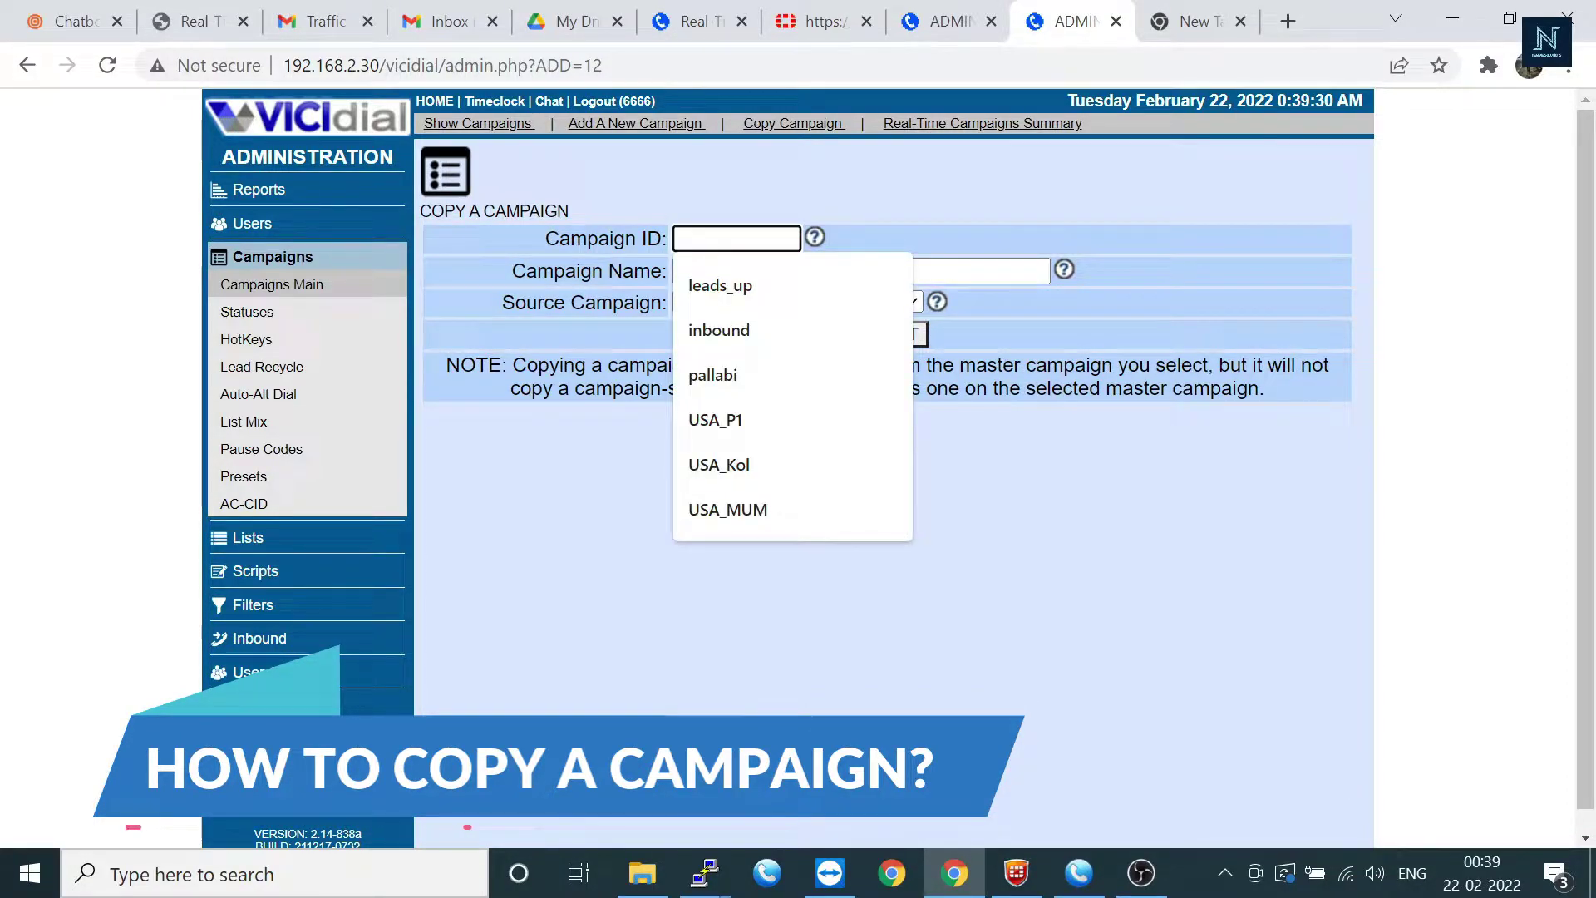
pyautogui.click(773, 313)
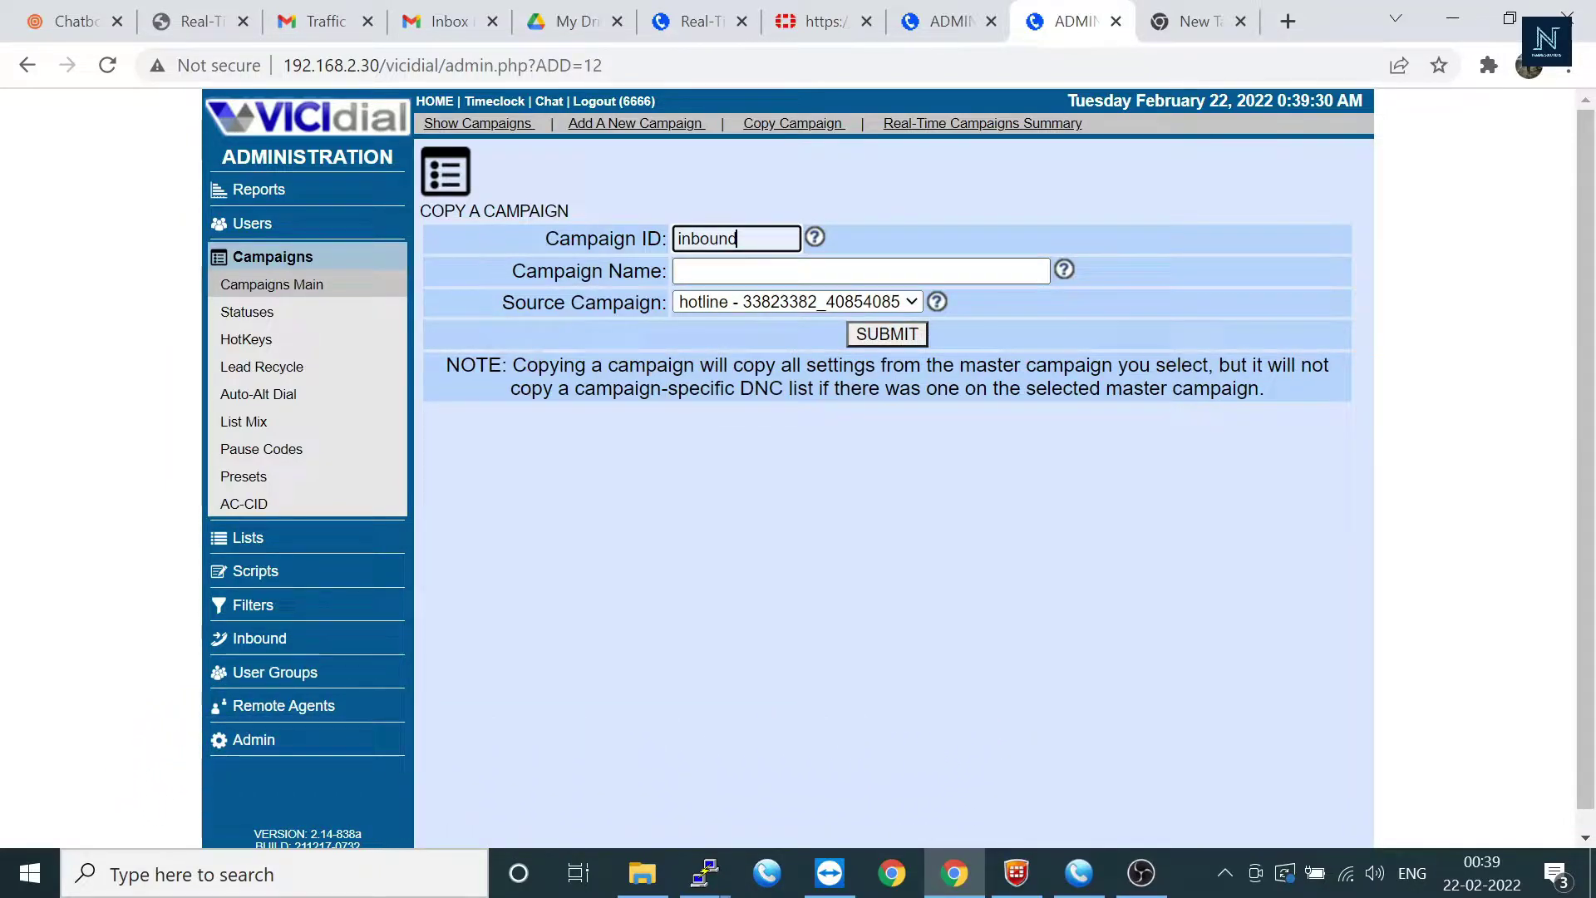
pyautogui.click(770, 271)
pyautogui.click(770, 327)
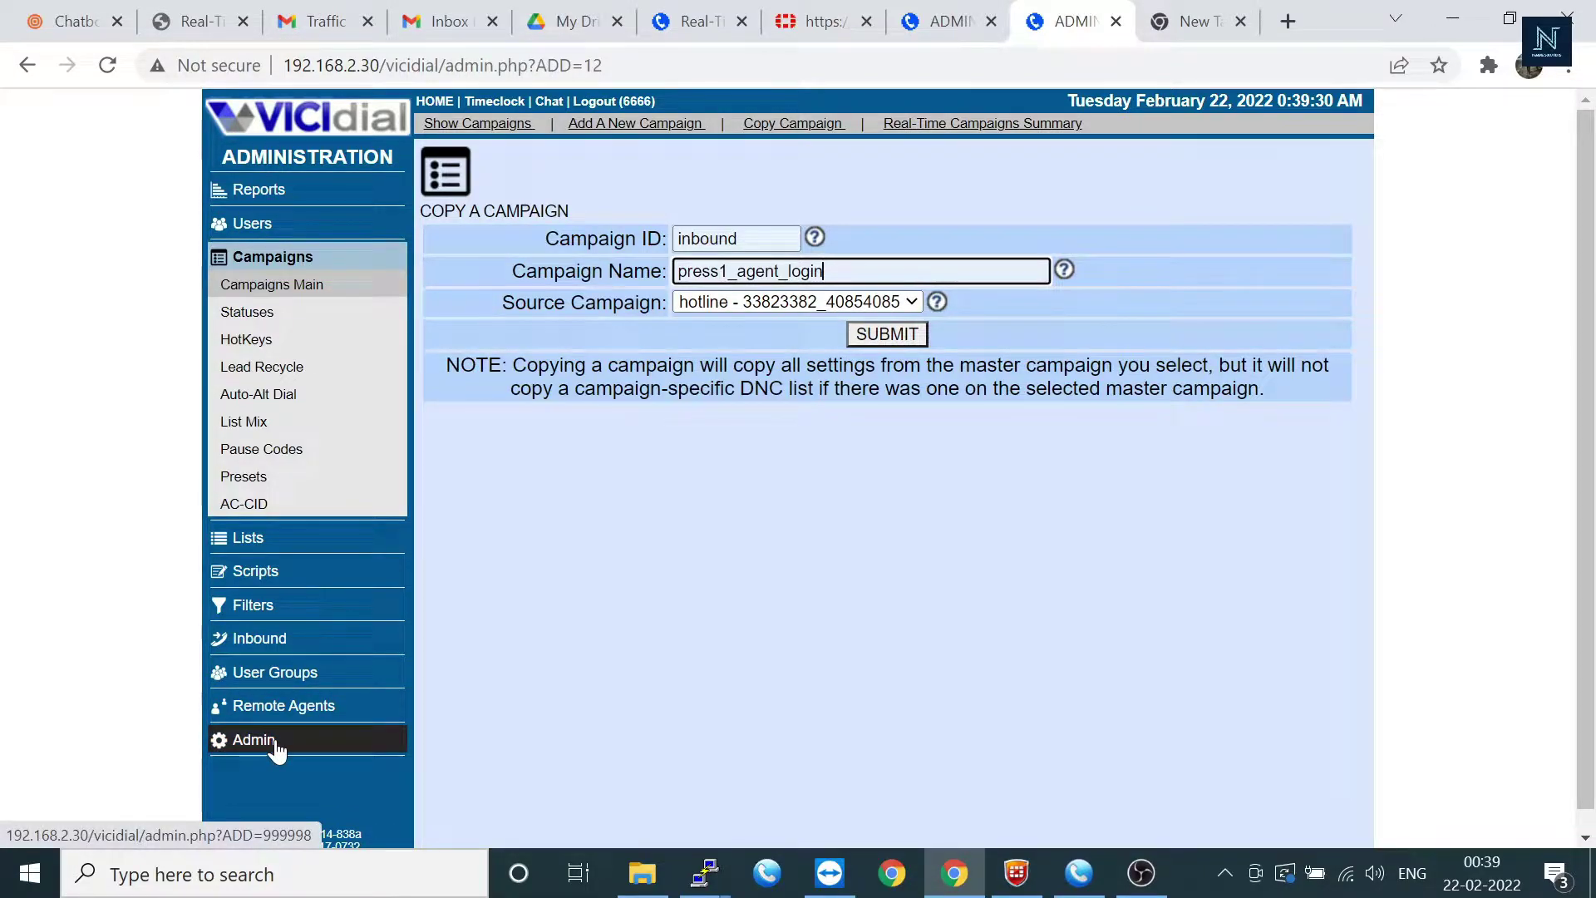
# Step: Open the Dial Log Report from Admin Utilities and select server 192.168.2.30
pyautogui.click(260, 190)
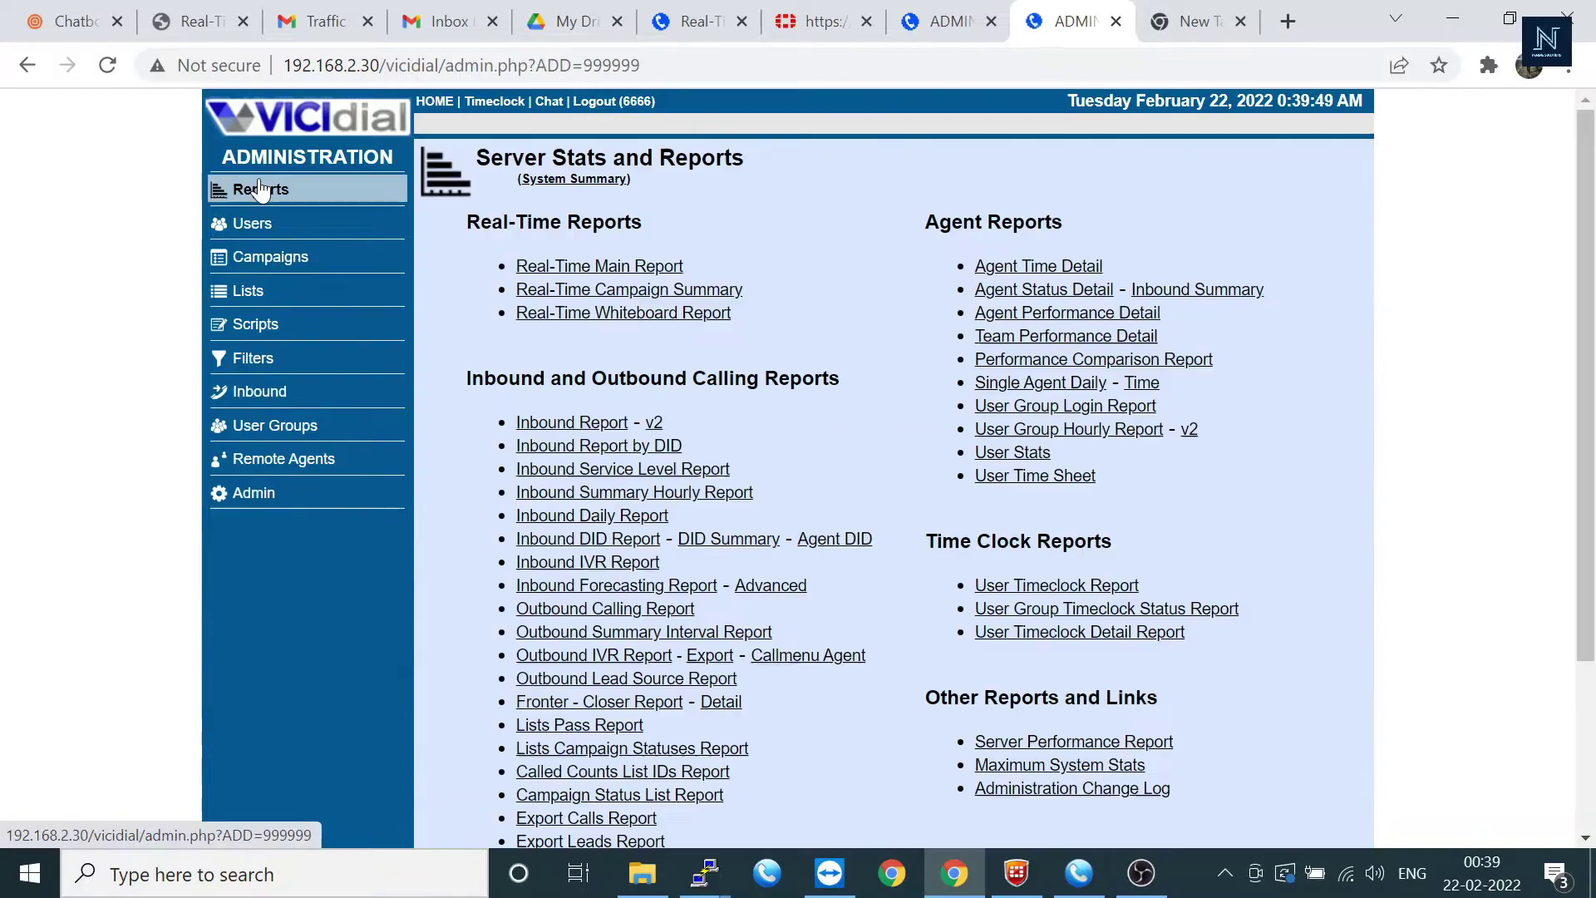
pyautogui.scroll(-3, 894, 465)
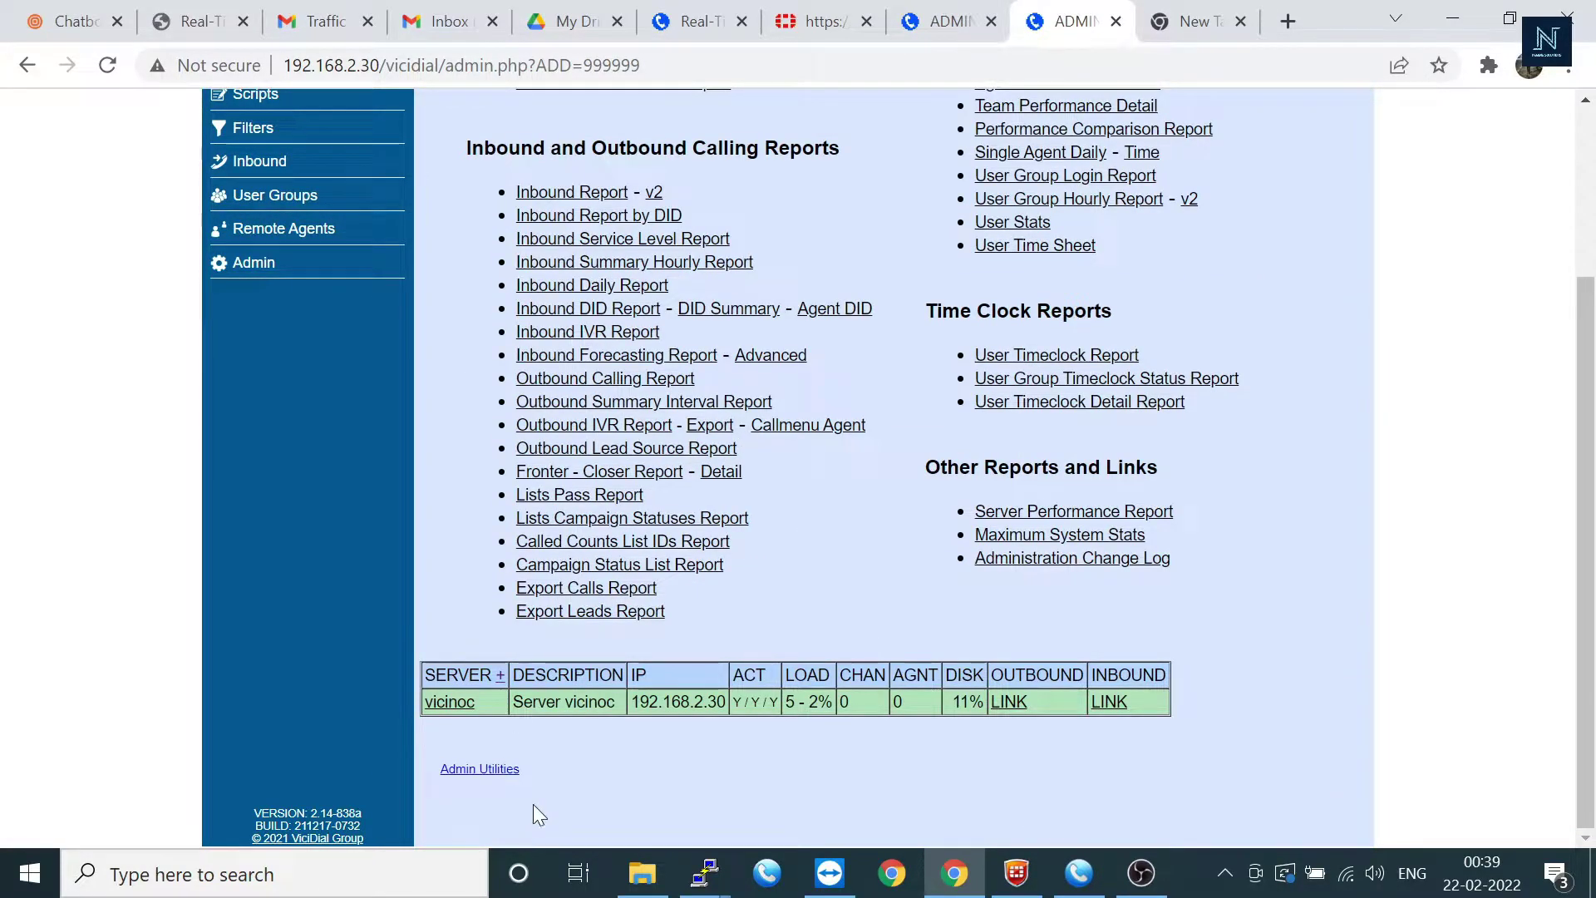
pyautogui.click(481, 770)
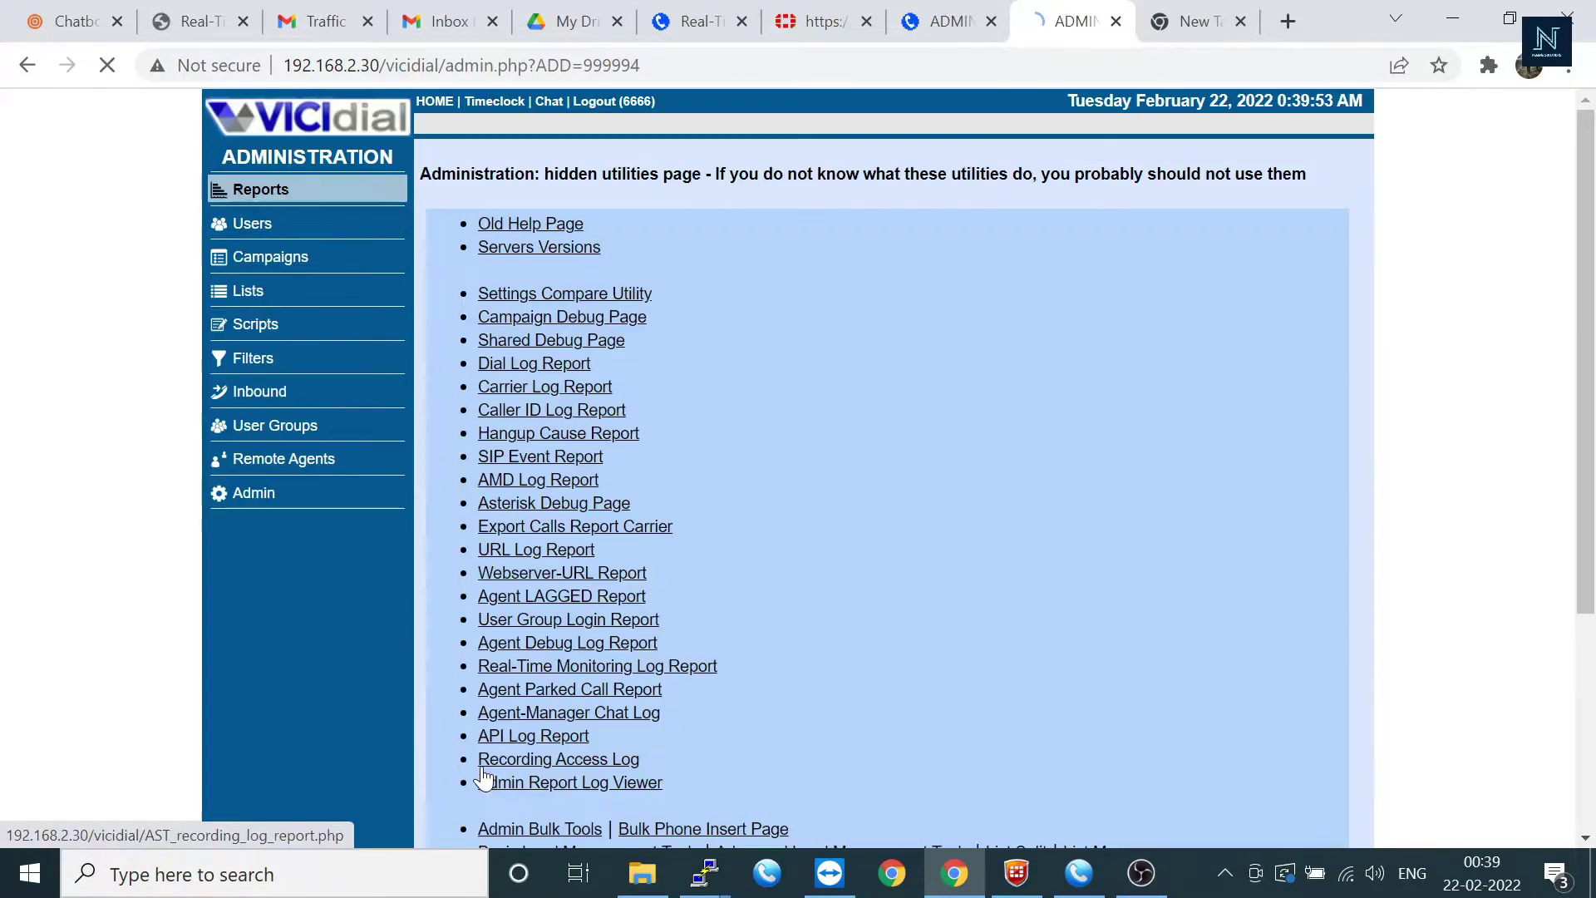
pyautogui.scroll(-3, 868, 456)
pyautogui.scroll(3, 641, 389)
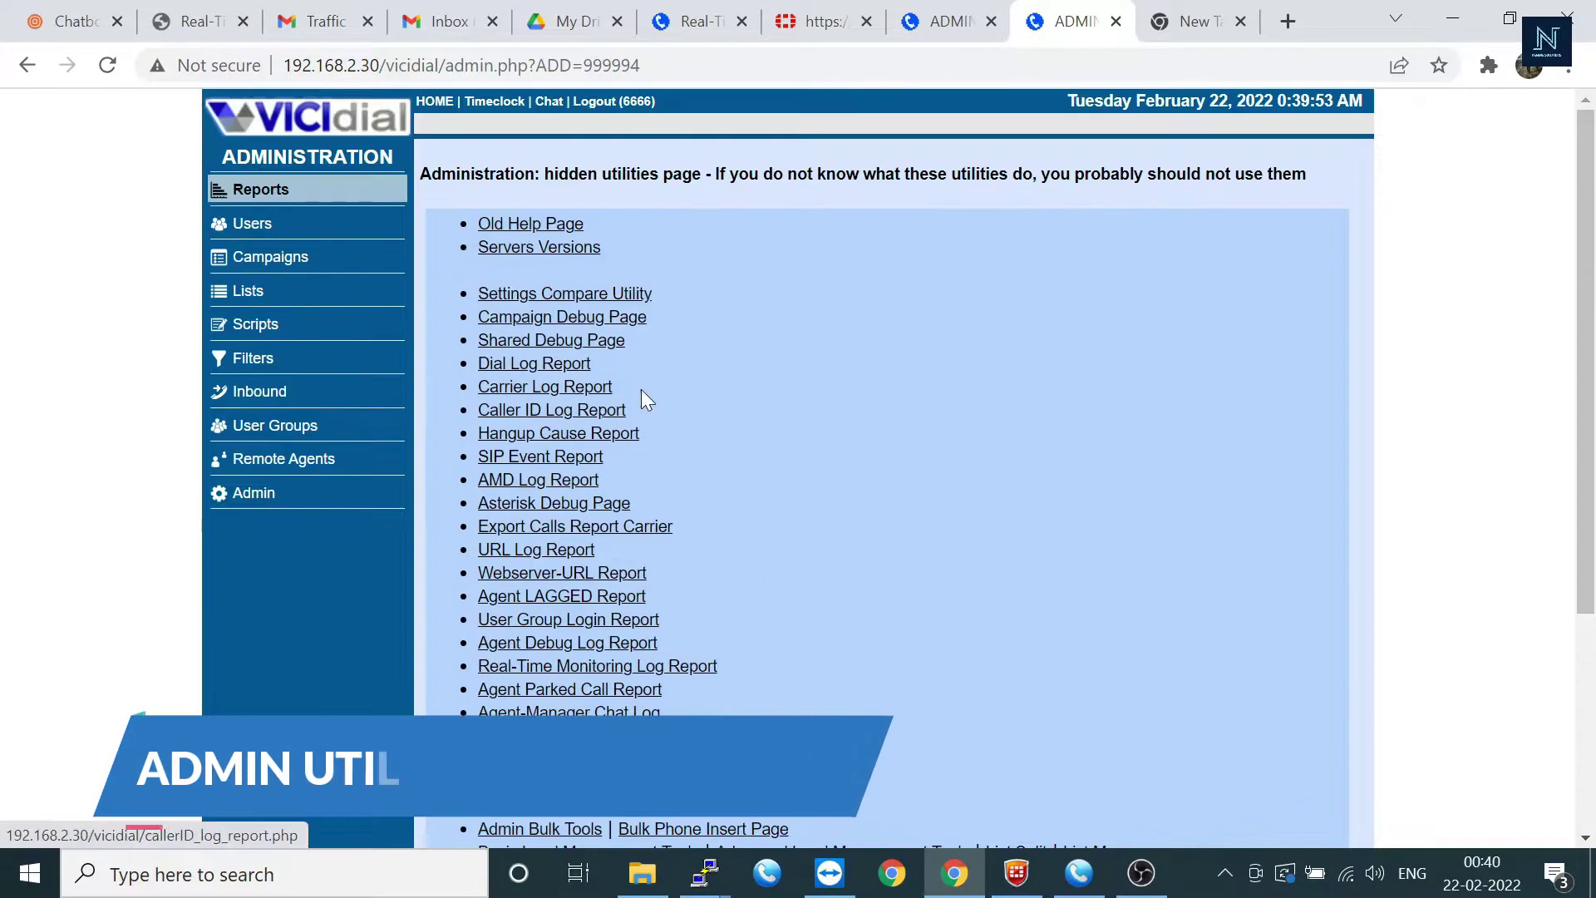
pyautogui.click(560, 368)
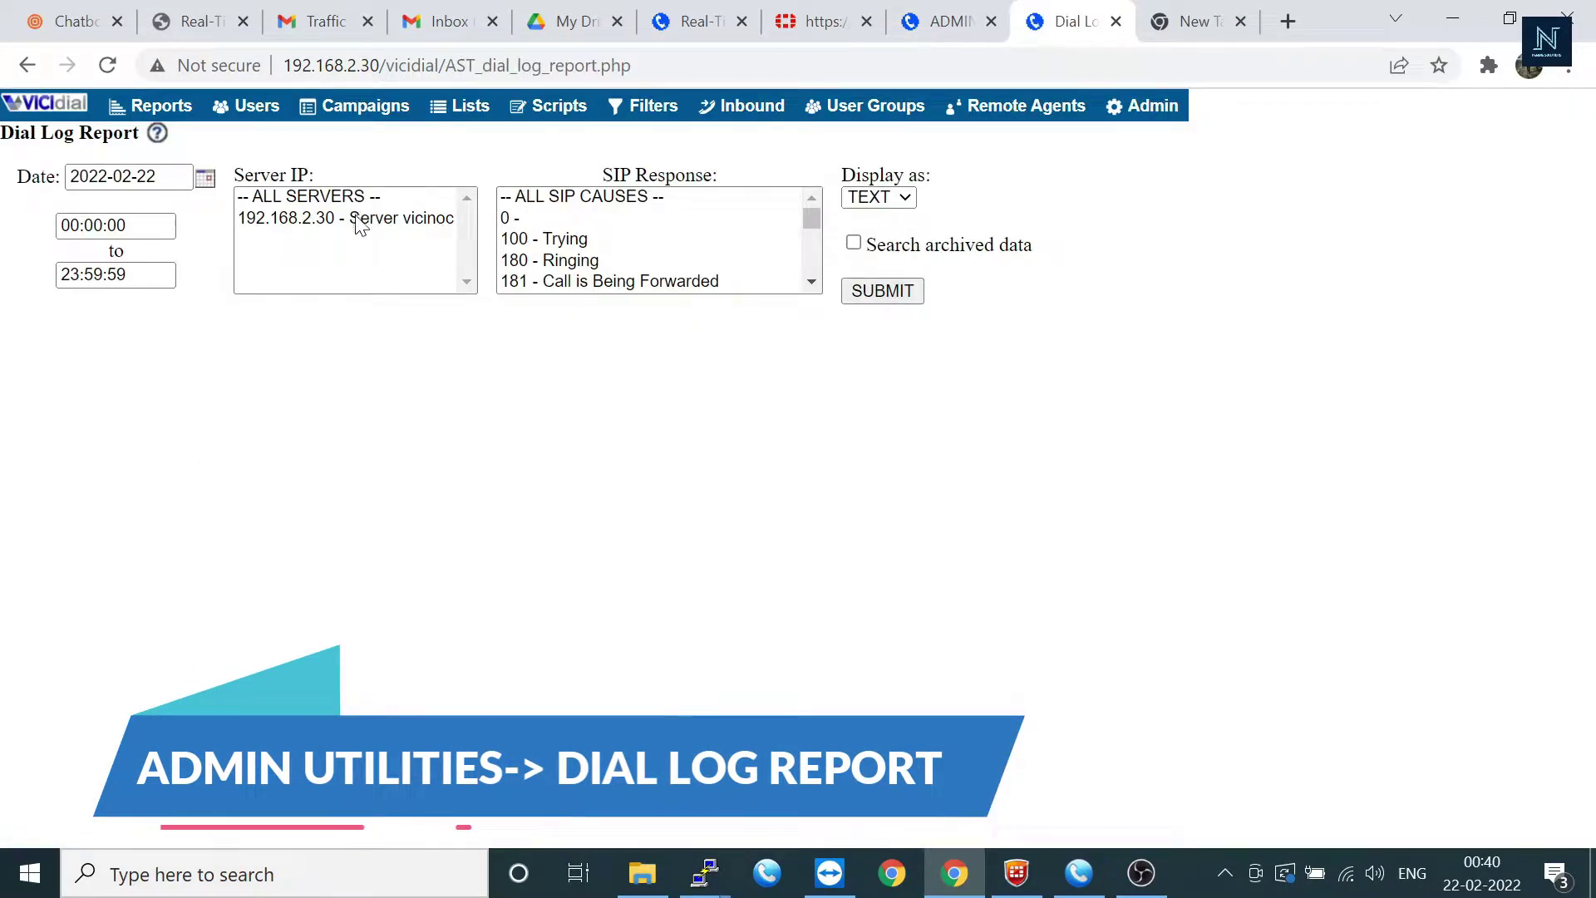
pyautogui.click(365, 217)
pyautogui.click(205, 182)
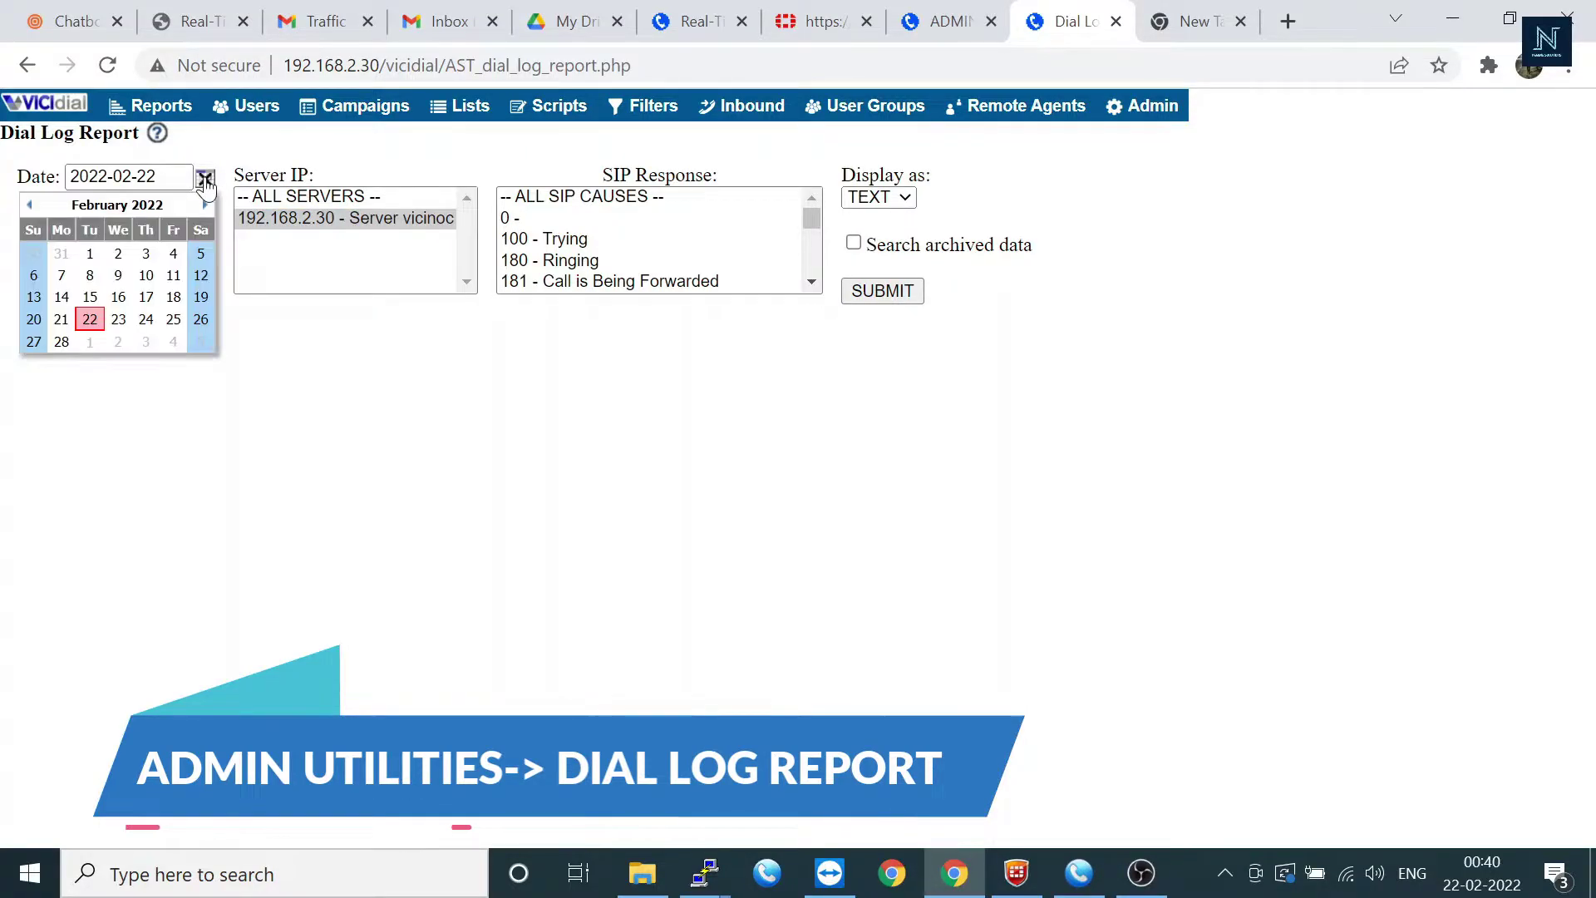
# Step: Run the Dial Log Report for 2022-02-21 with all SIP causes, review the results, and go back
pyautogui.click(61, 320)
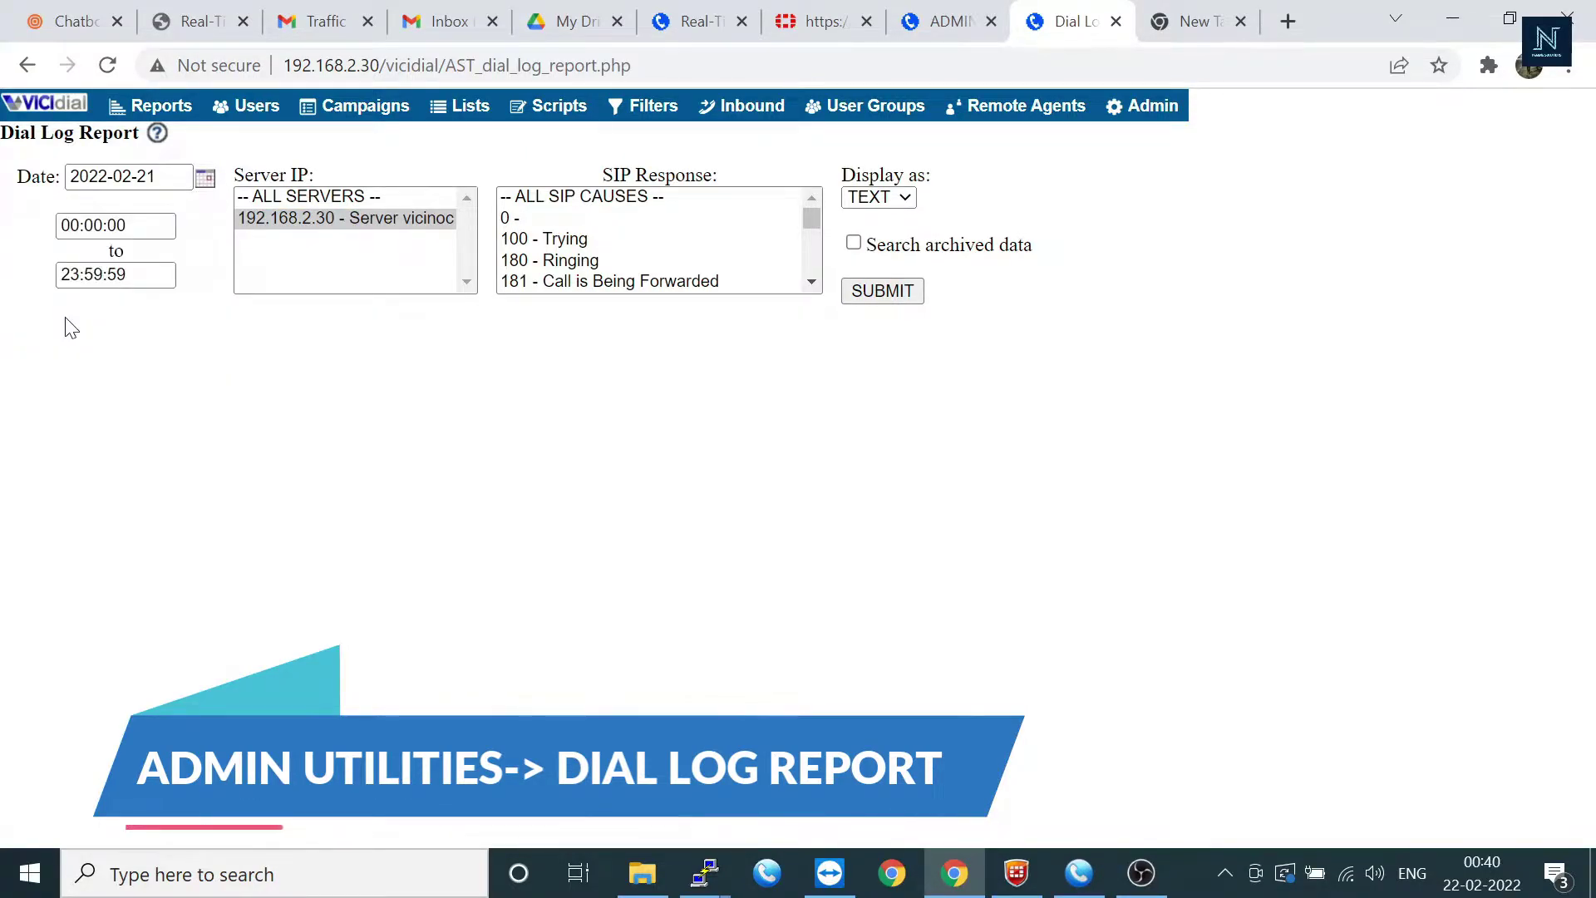
pyautogui.click(604, 198)
pyautogui.click(891, 296)
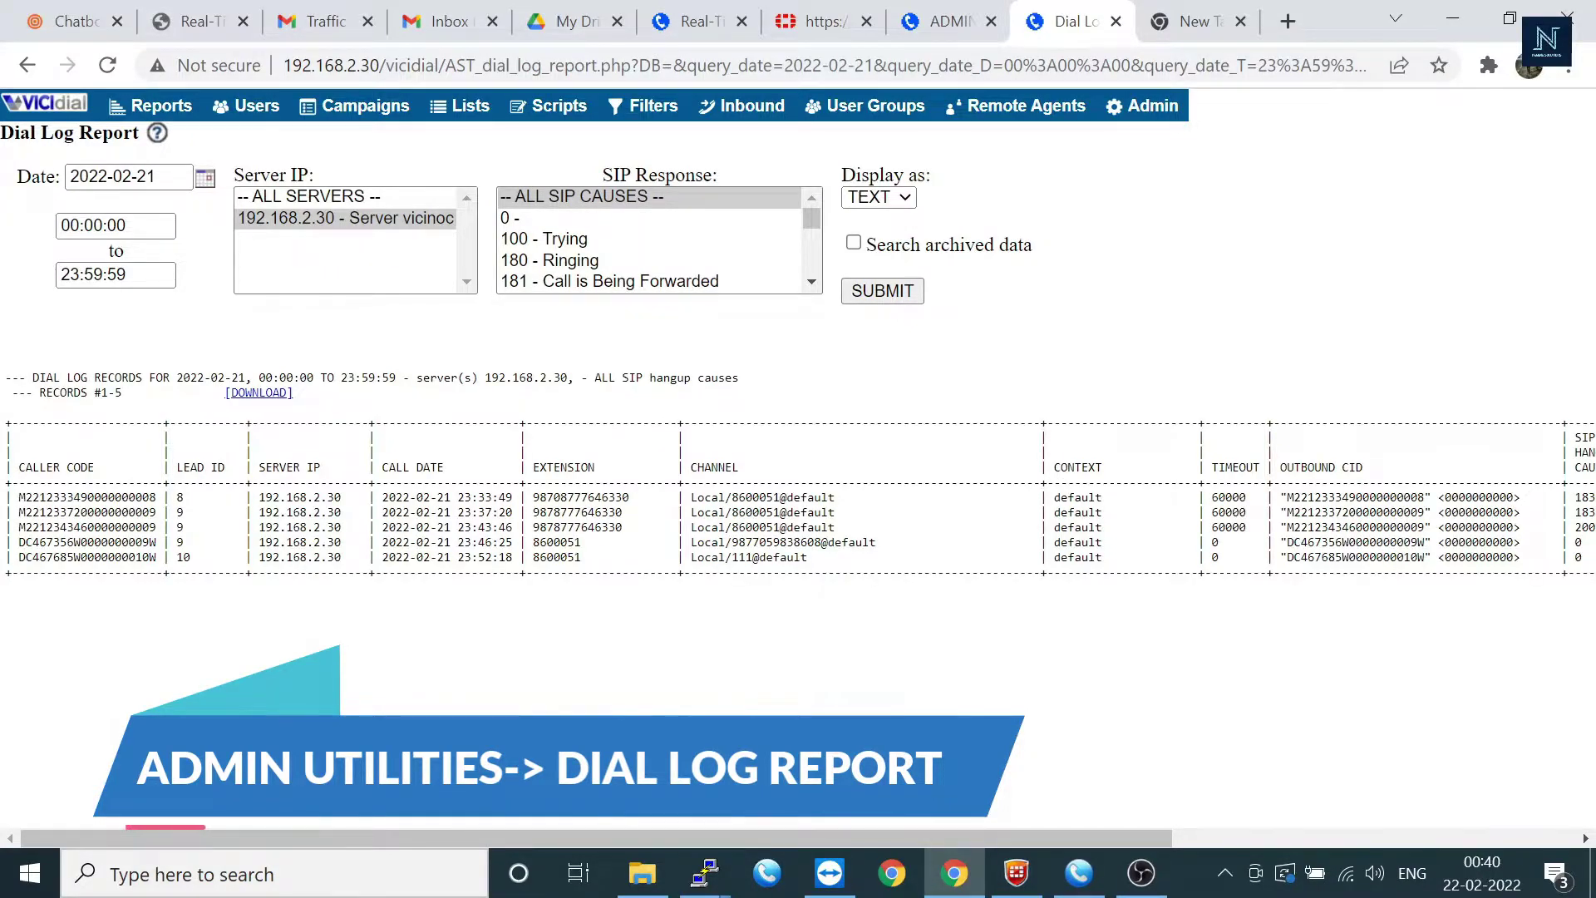
pyautogui.hscroll(6, 798, 499)
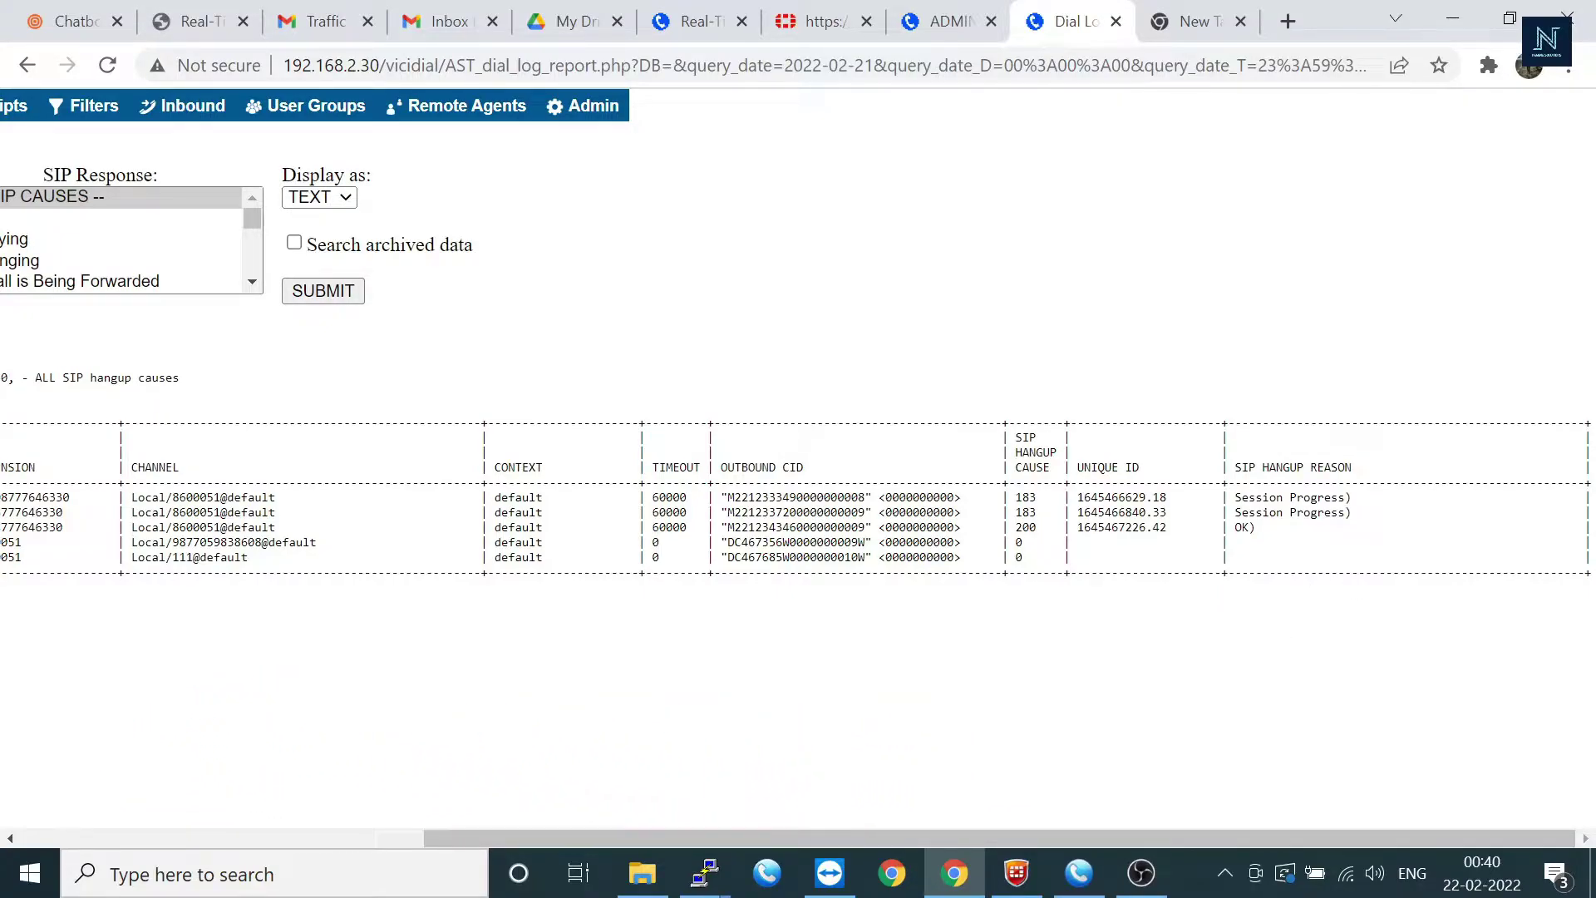
pyautogui.hscroll(-6, 798, 498)
pyautogui.click(27, 65)
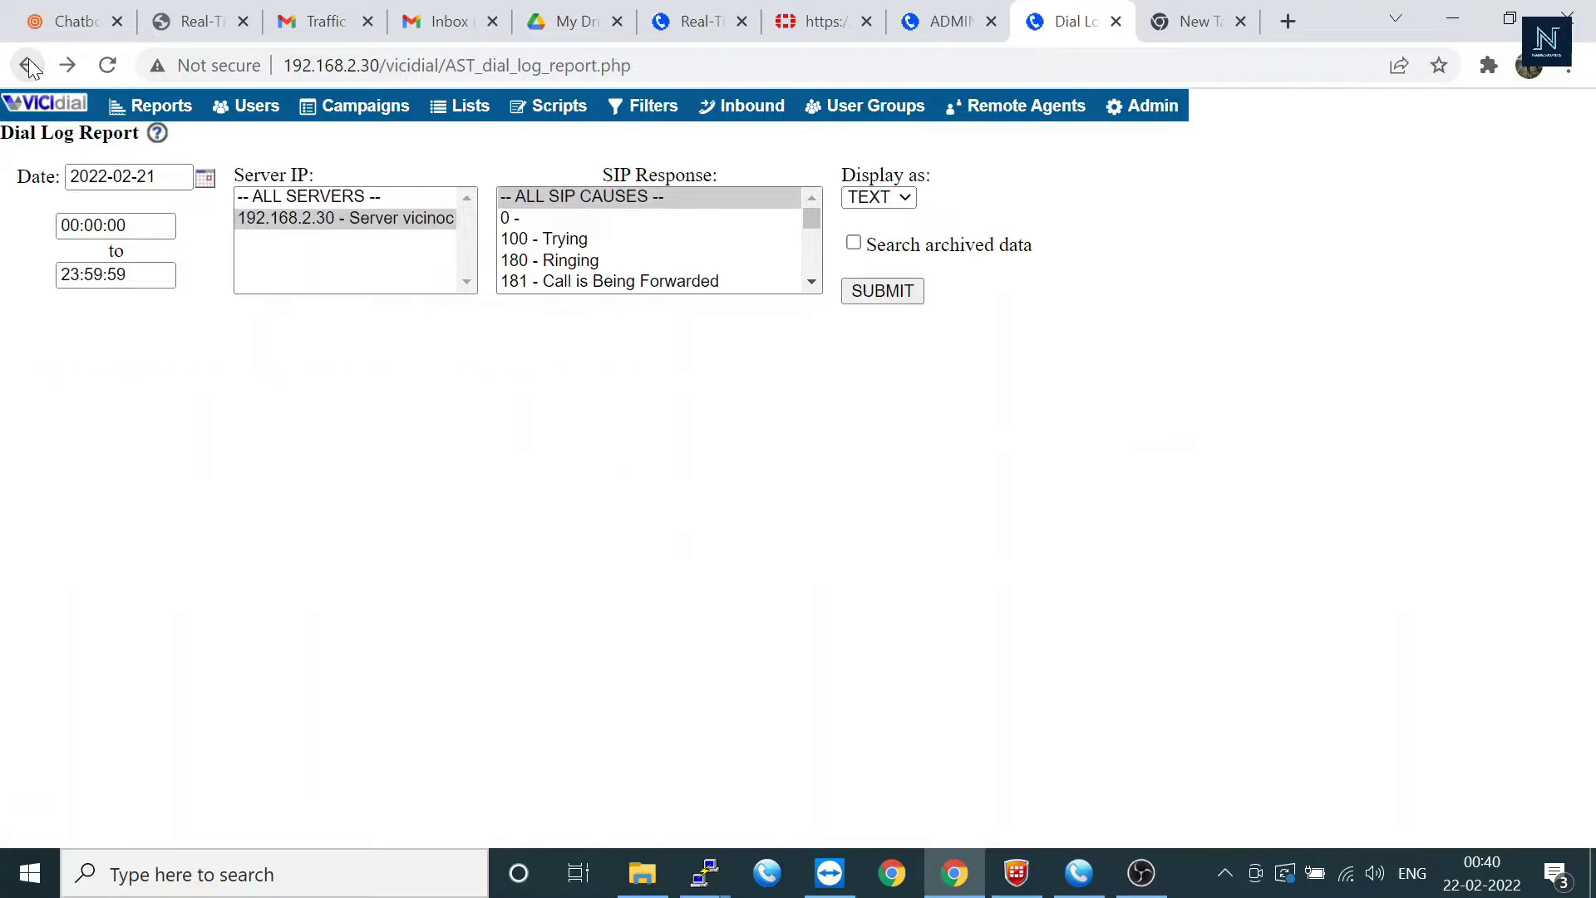
# Step: Return to Admin Utilities and open the Bulk Phone Insert form
pyautogui.click(29, 65)
pyautogui.scroll(-4, 786, 437)
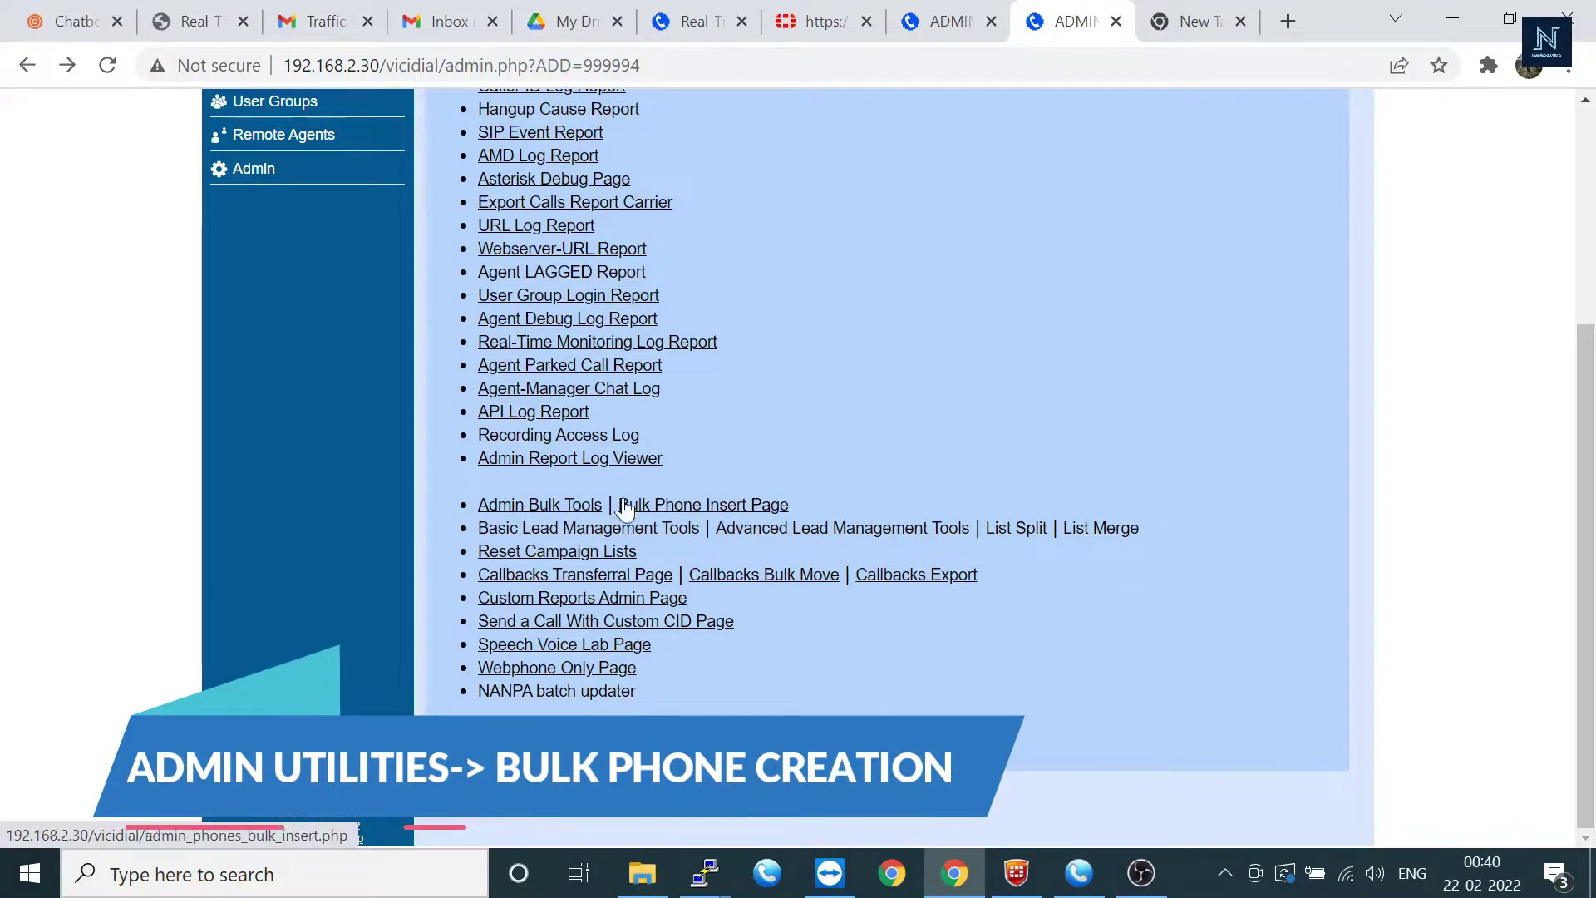
pyautogui.click(683, 509)
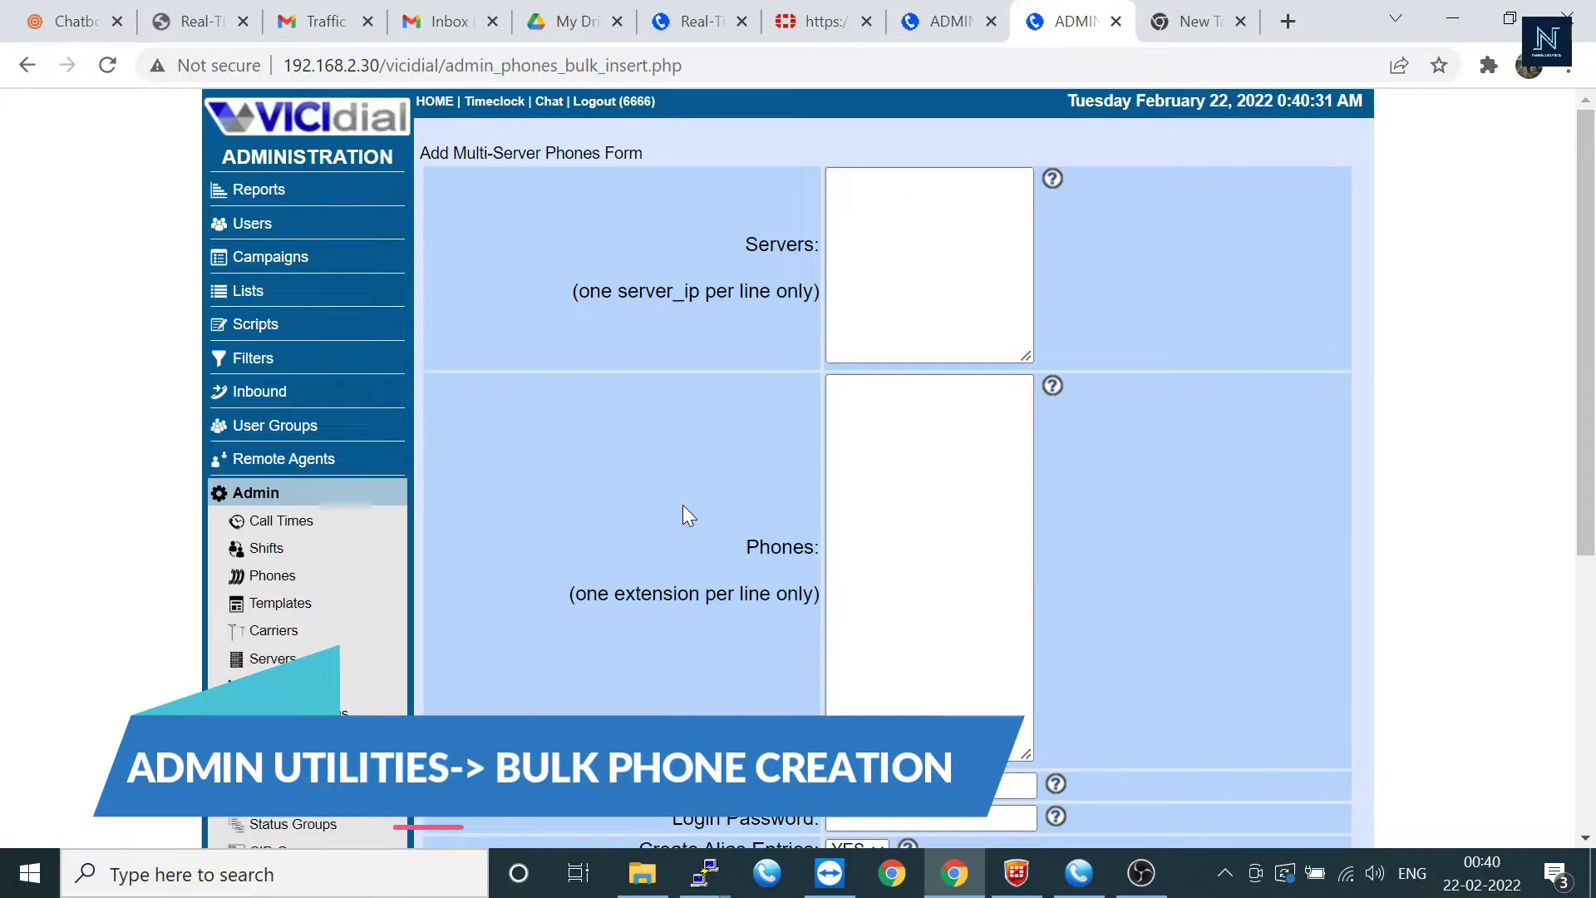
pyautogui.scroll(-5, 863, 653)
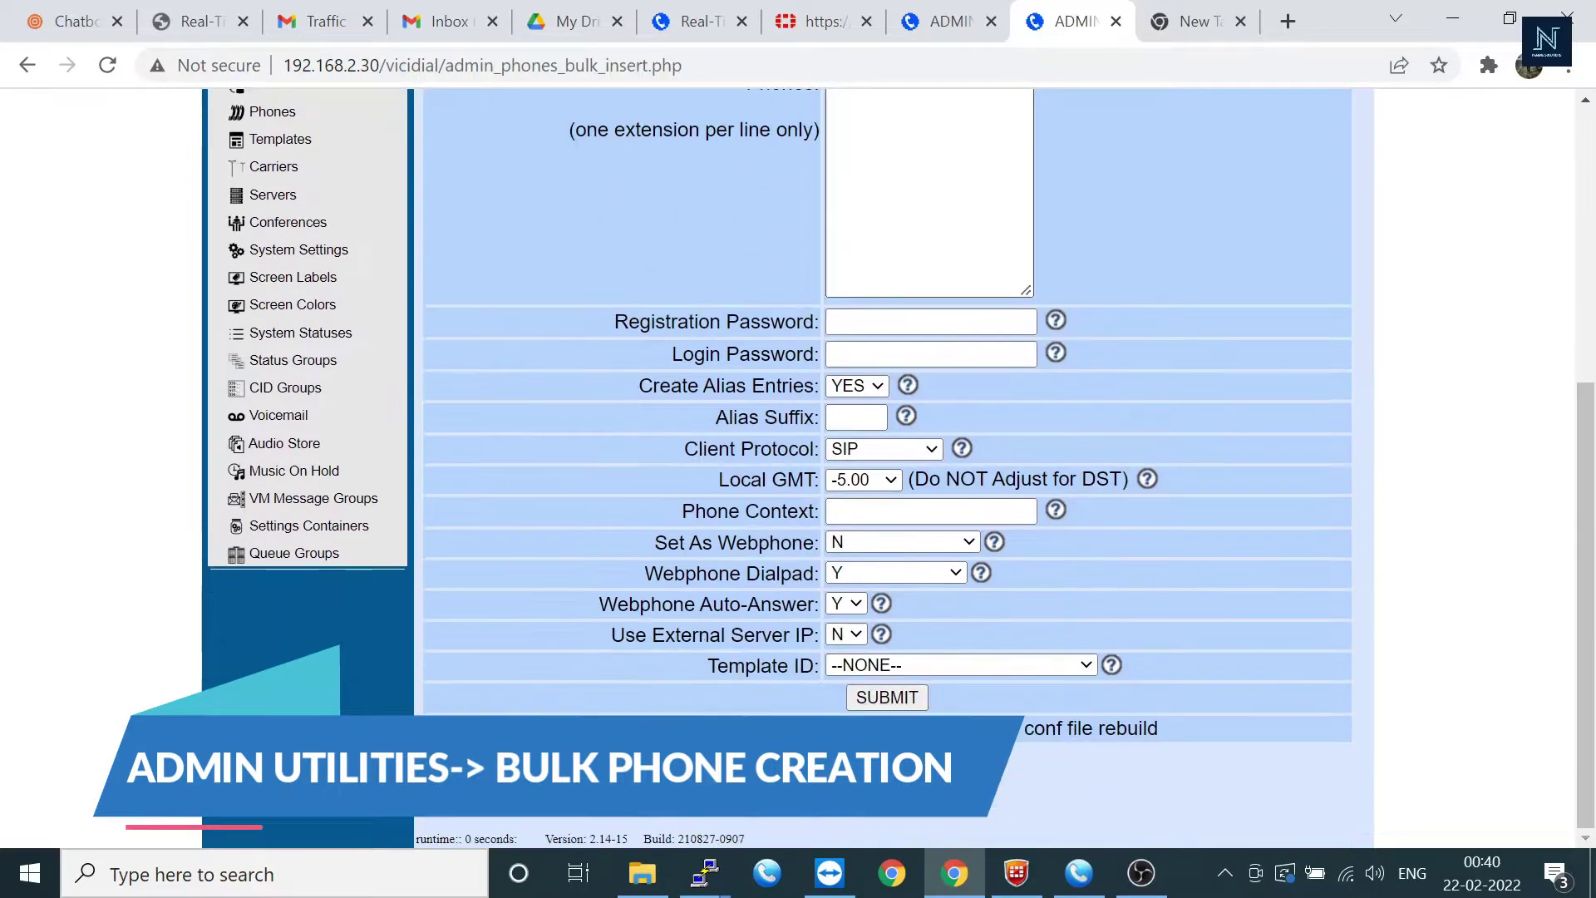
pyautogui.scroll(5, 848, 488)
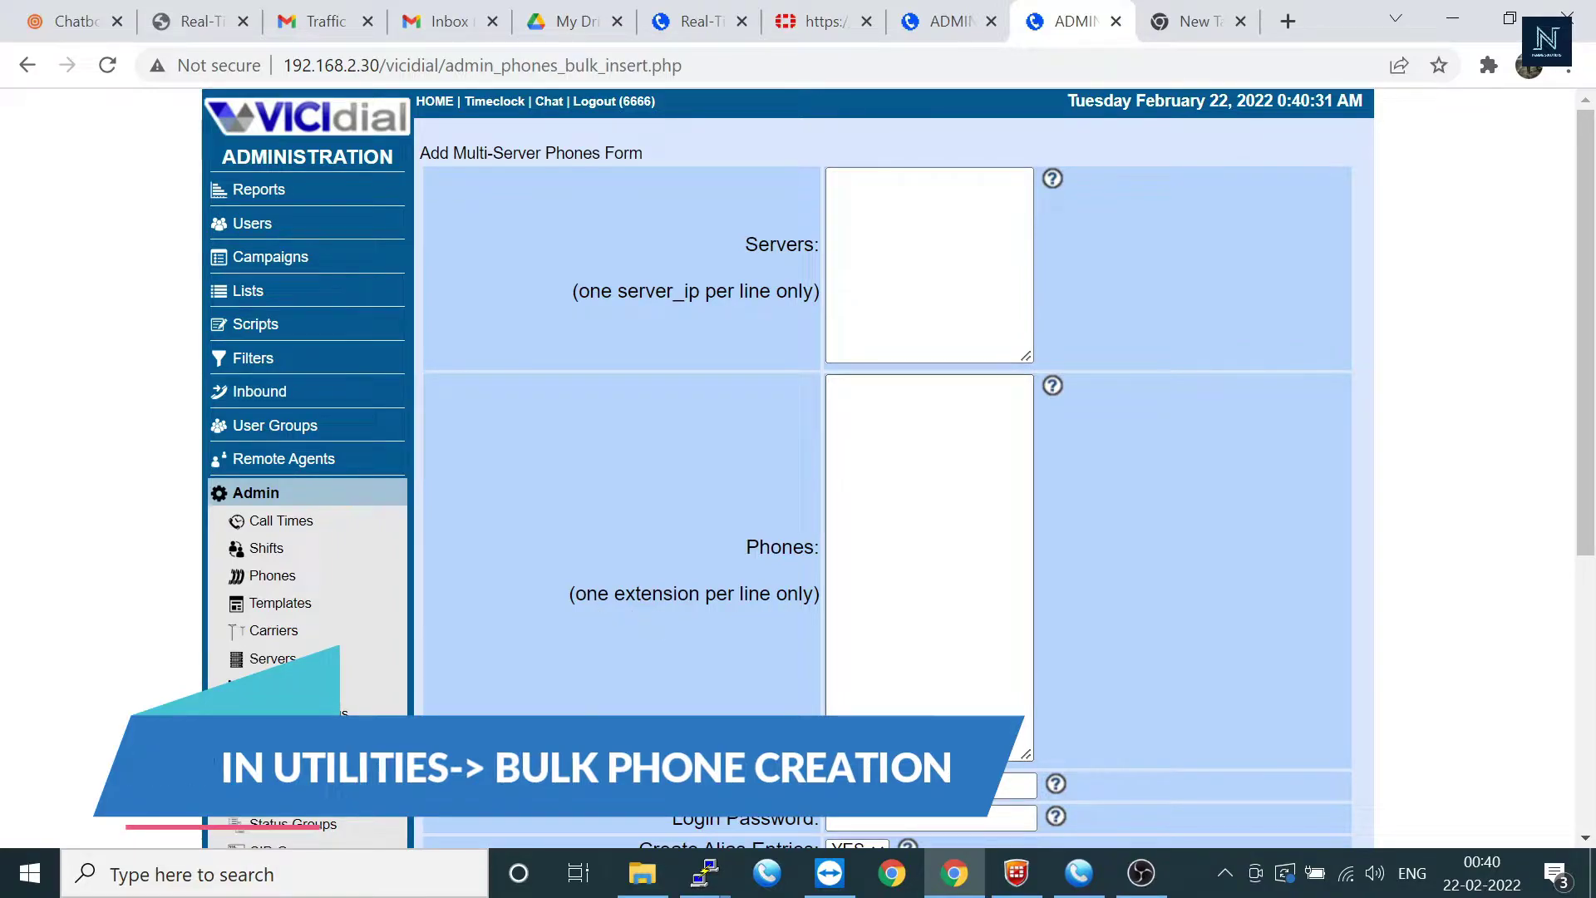
# Step: Enter extensions 1001, 1002 and 1003 on separate lines in the Phones box
pyautogui.click(839, 616)
pyautogui.write('1001')
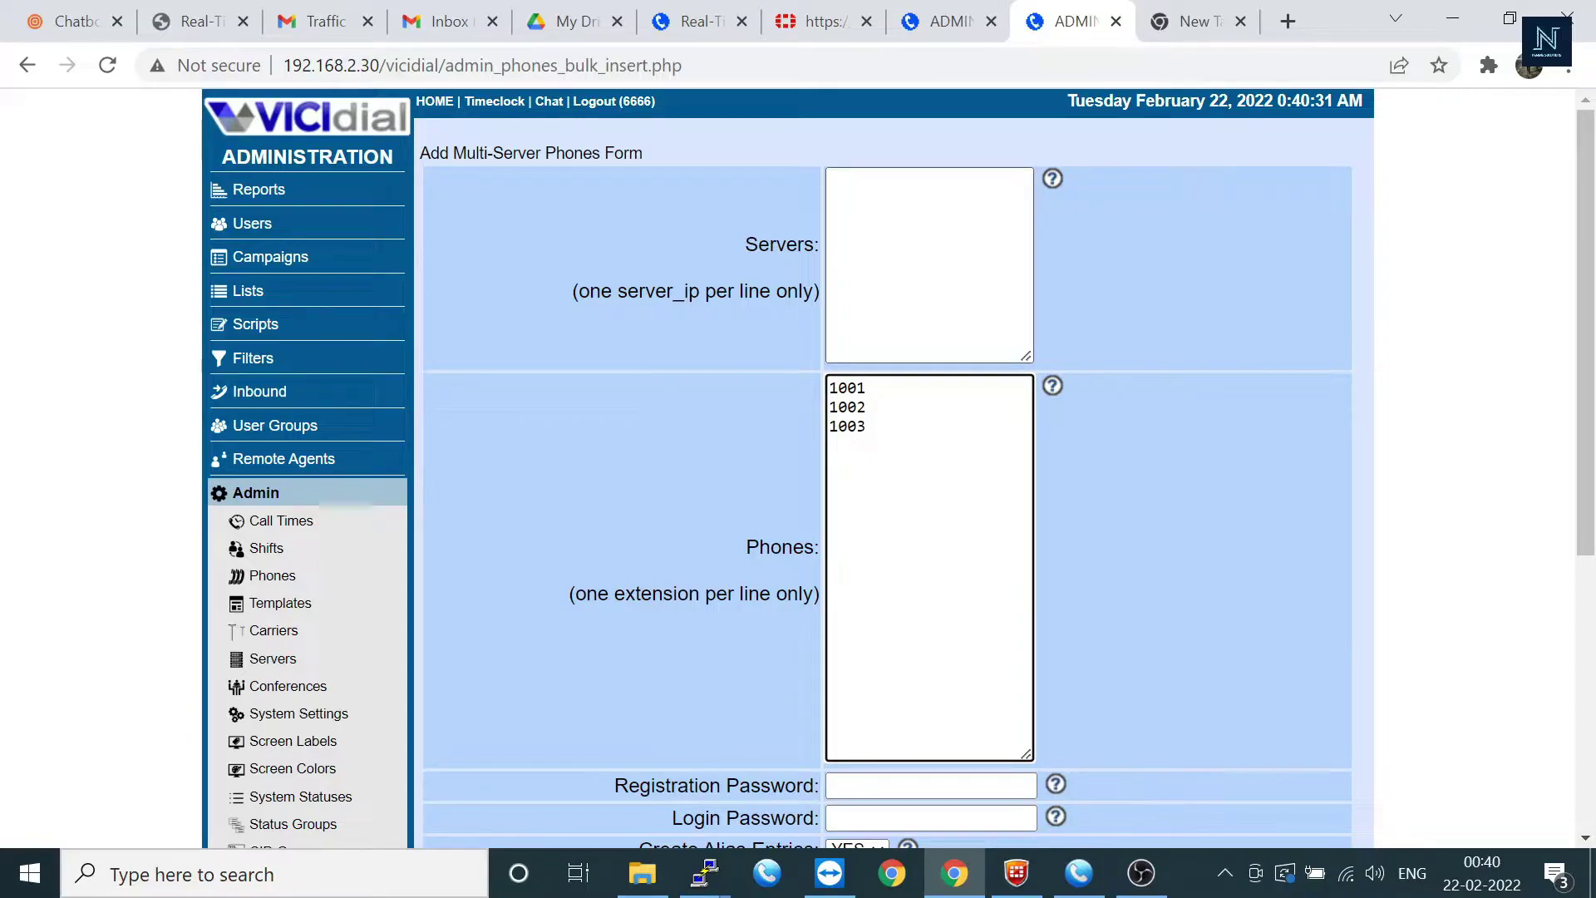
pyautogui.scroll(-3, 898, 465)
pyautogui.scroll(2, 898, 465)
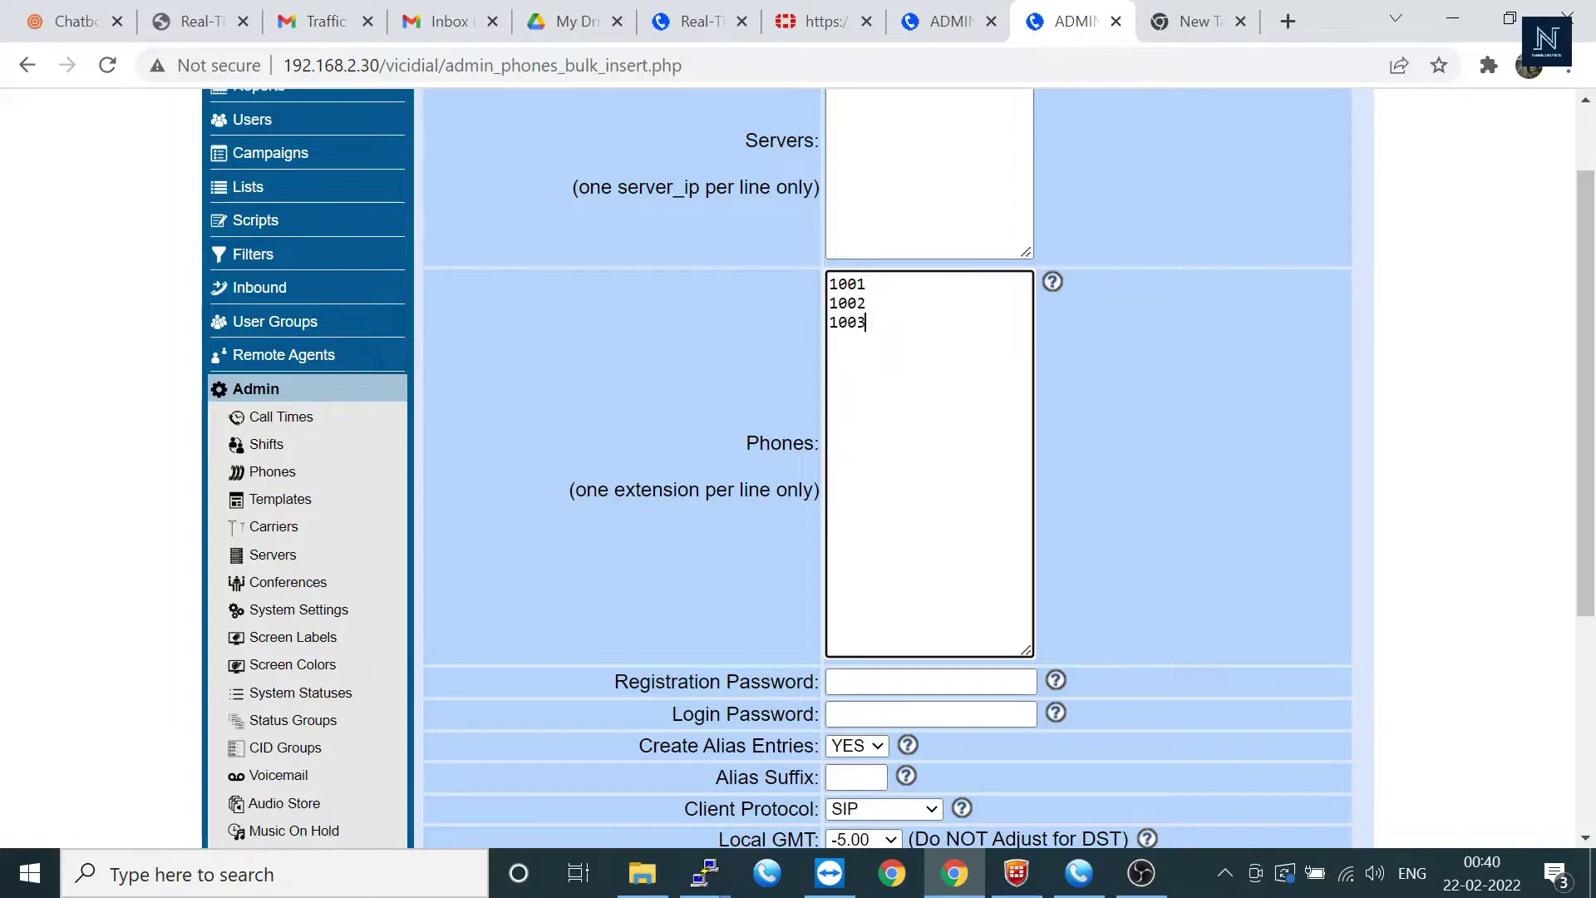
pyautogui.scroll(-1, 770, 490)
pyautogui.scroll(-4, 505, 661)
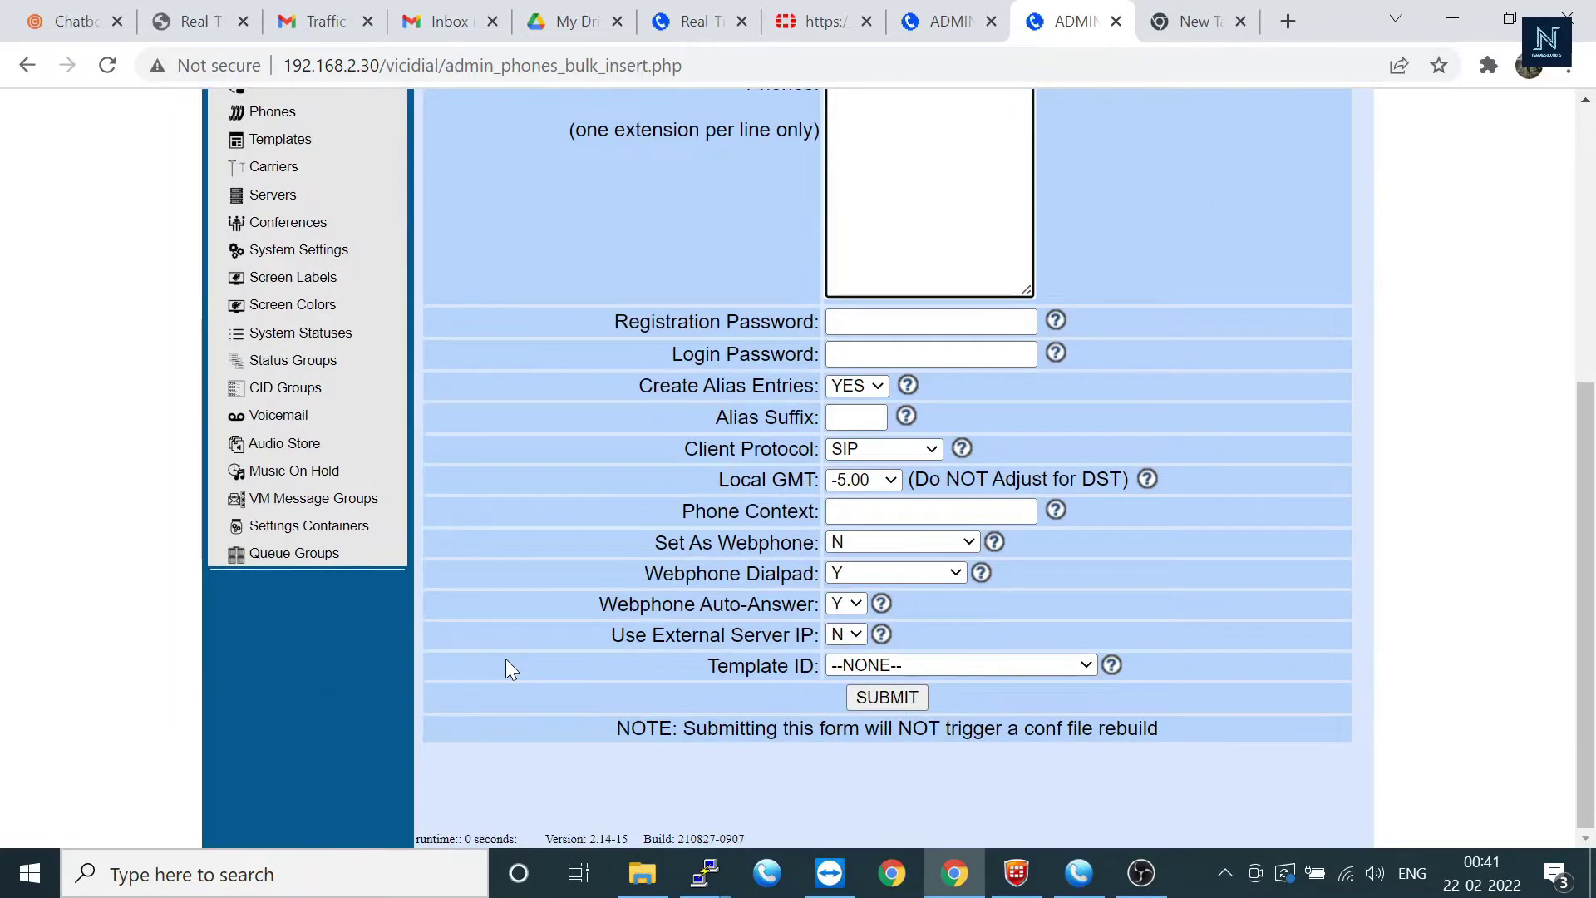
pyautogui.scroll(5, 421, 619)
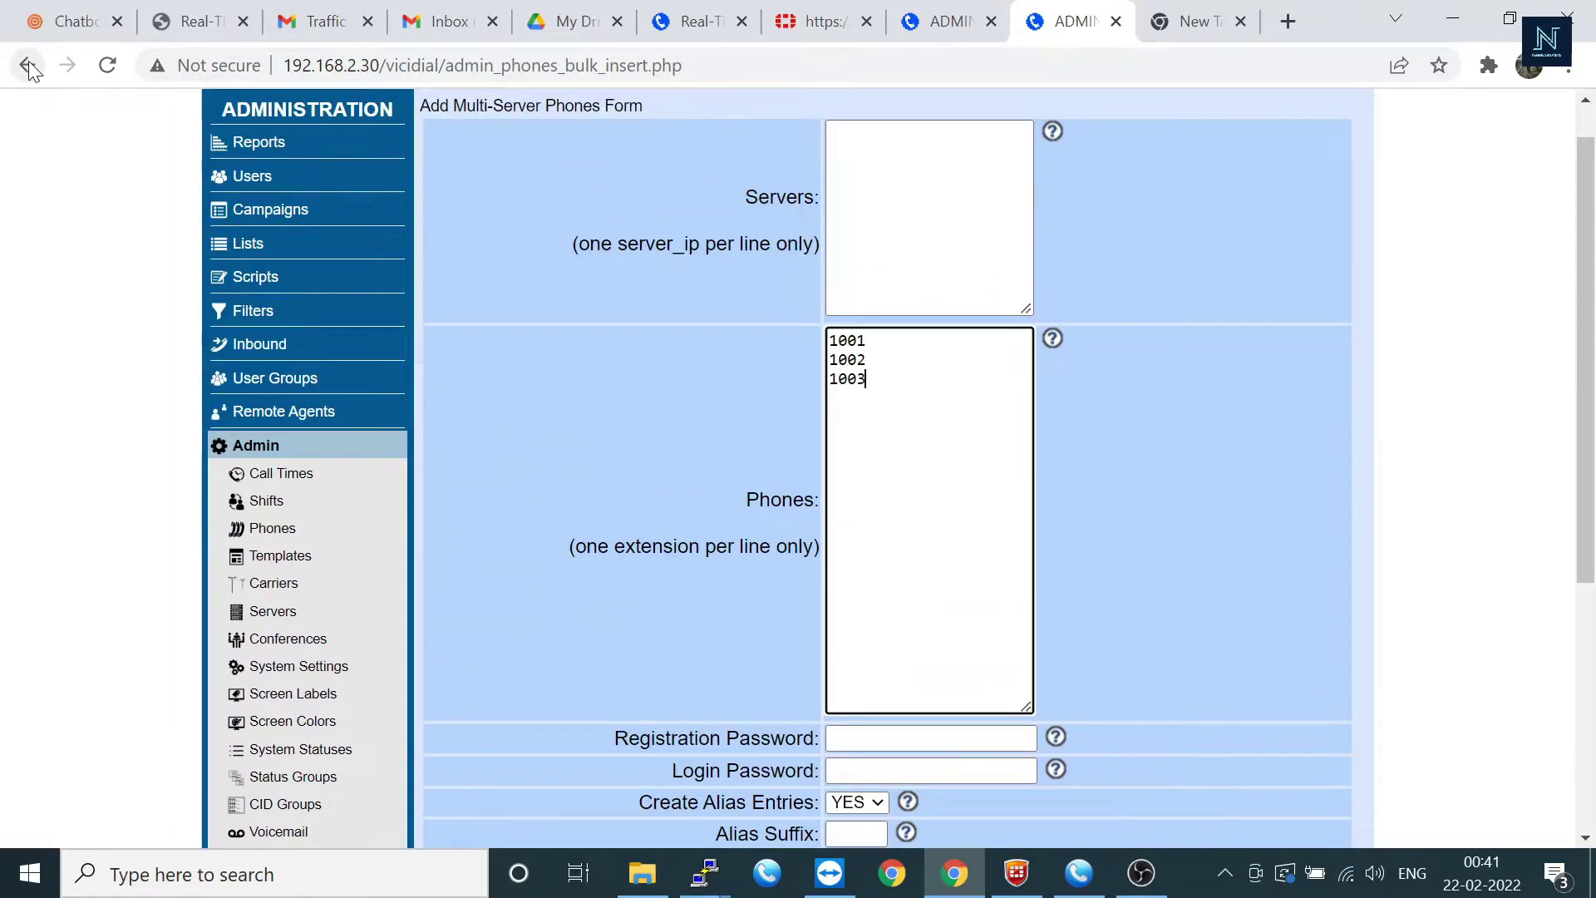
# Step: Open Admin Bulk Tools from the utilities list and scroll down to User Bulk Copy
pyautogui.click(27, 65)
pyautogui.scroll(2, 708, 372)
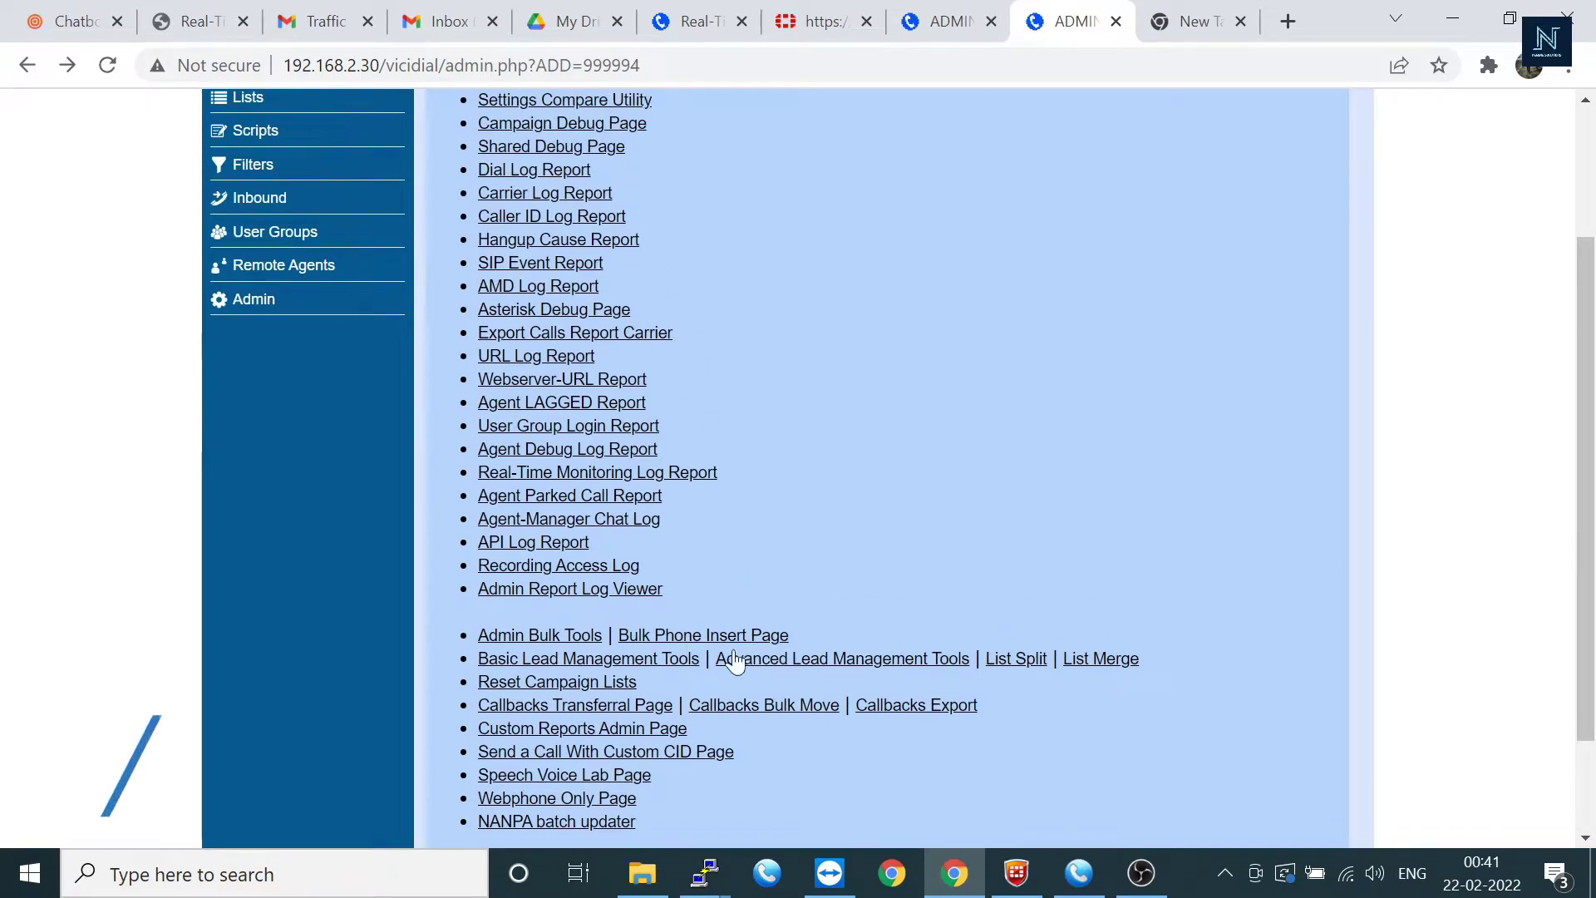
pyautogui.click(542, 638)
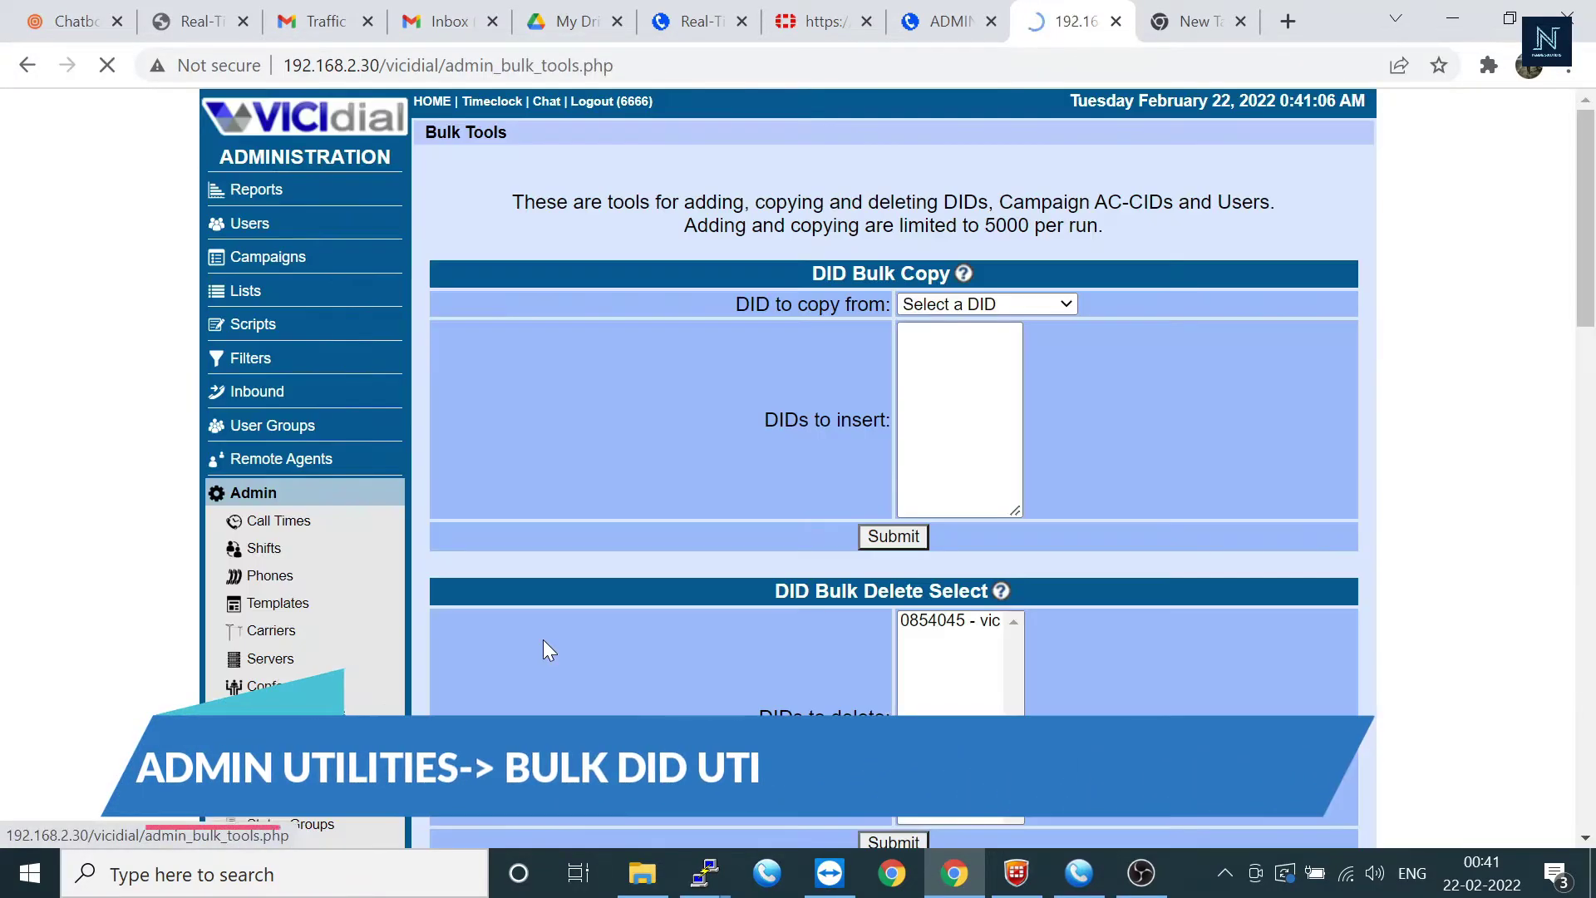
pyautogui.scroll(-2, 771, 580)
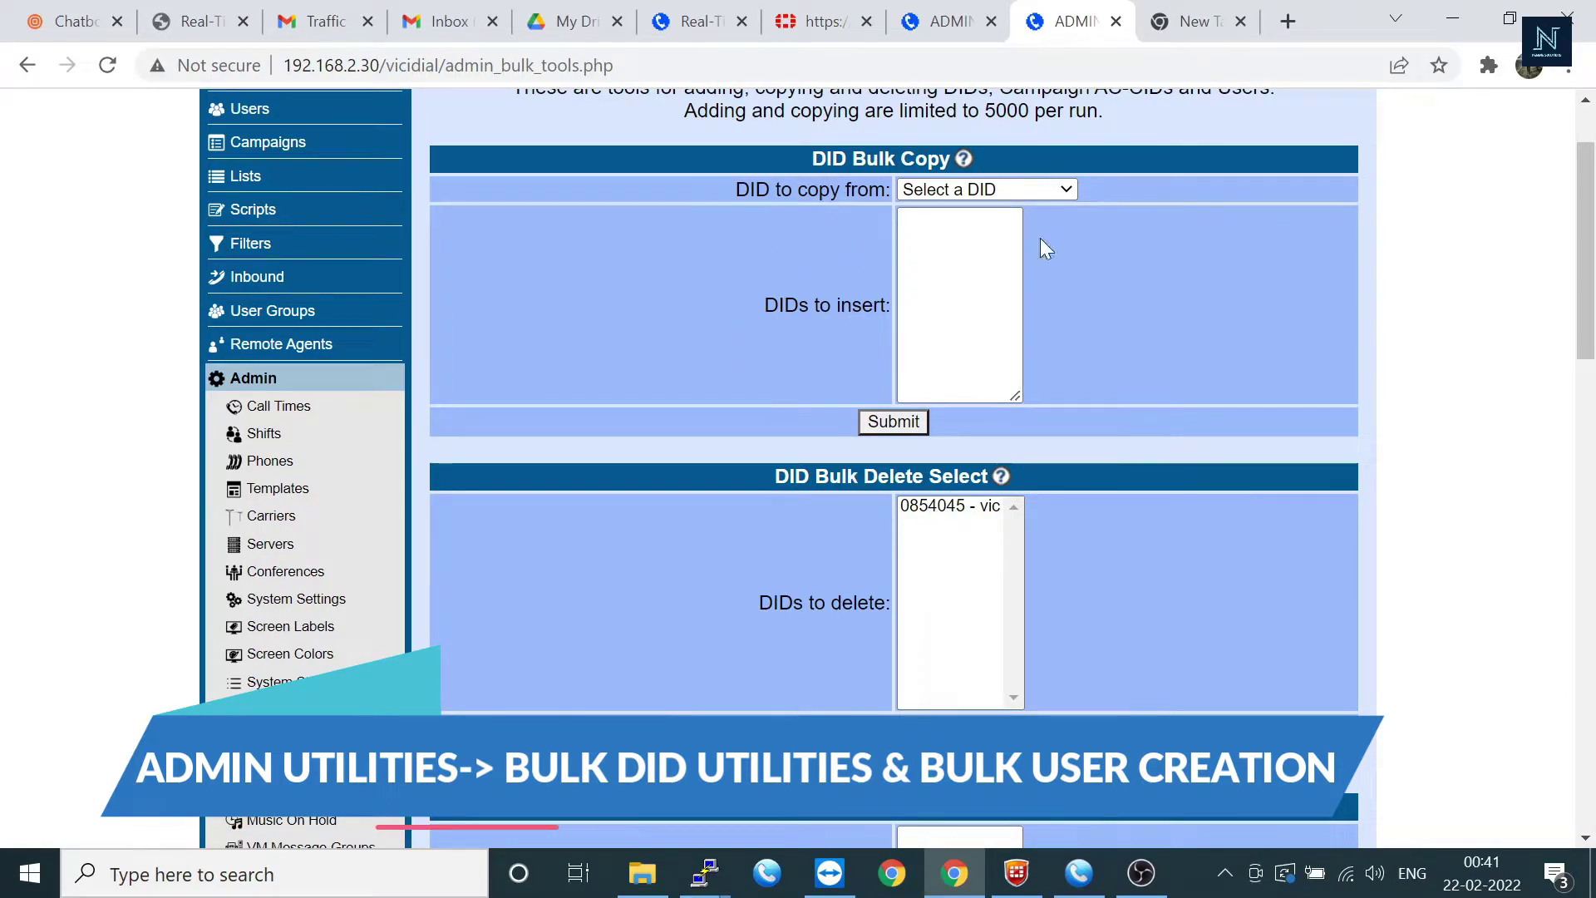
pyautogui.scroll(-2, 780, 545)
pyautogui.scroll(-6, 780, 547)
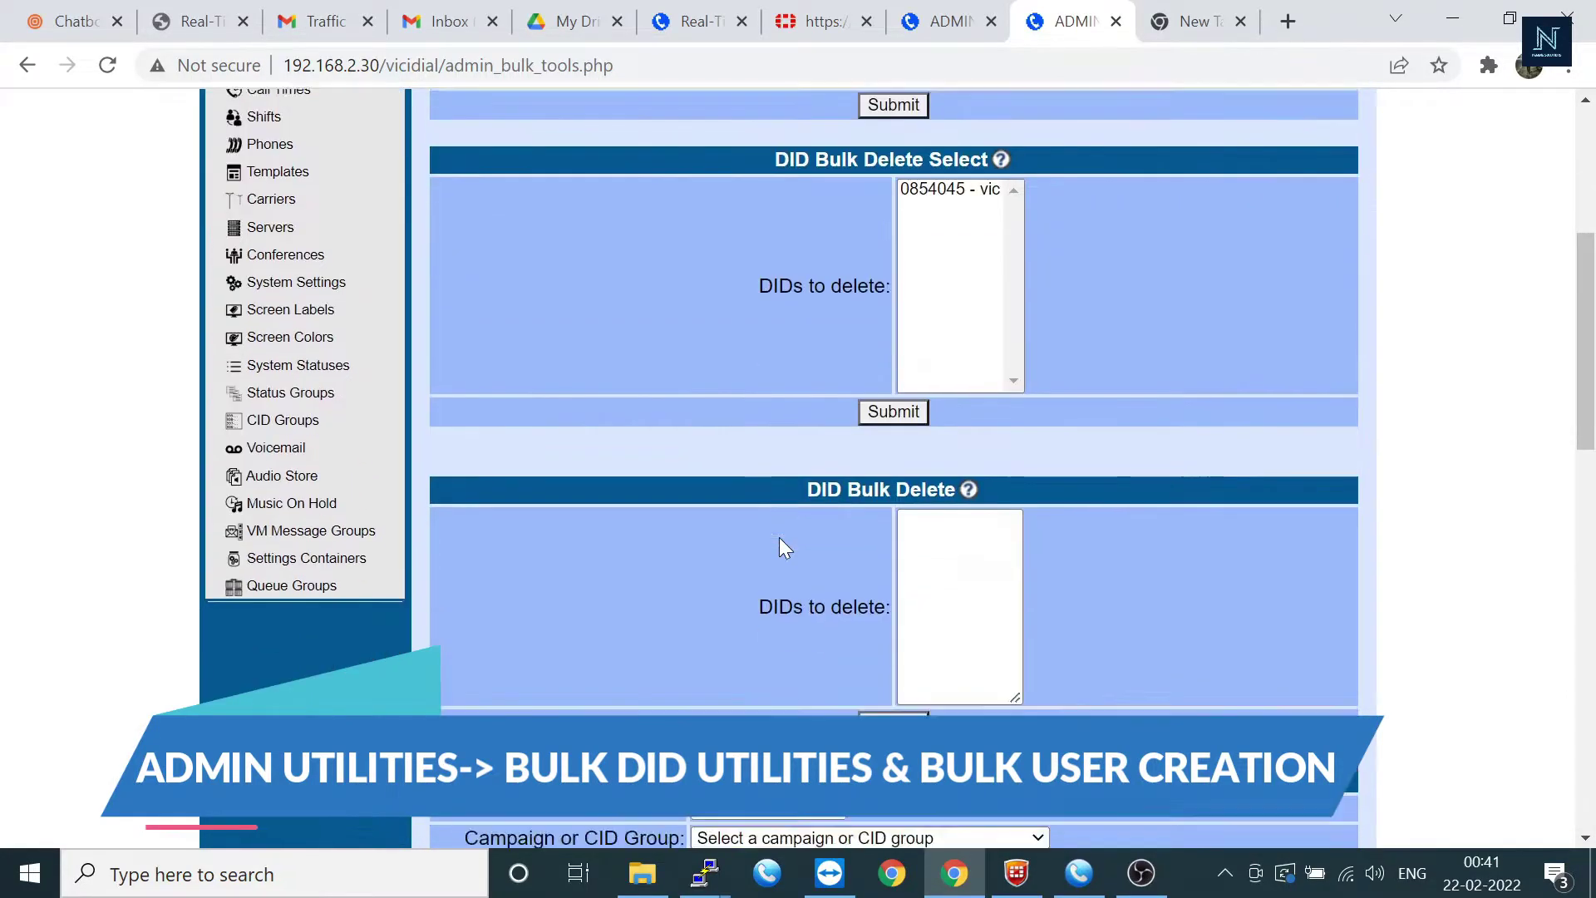
pyautogui.scroll(2, 780, 538)
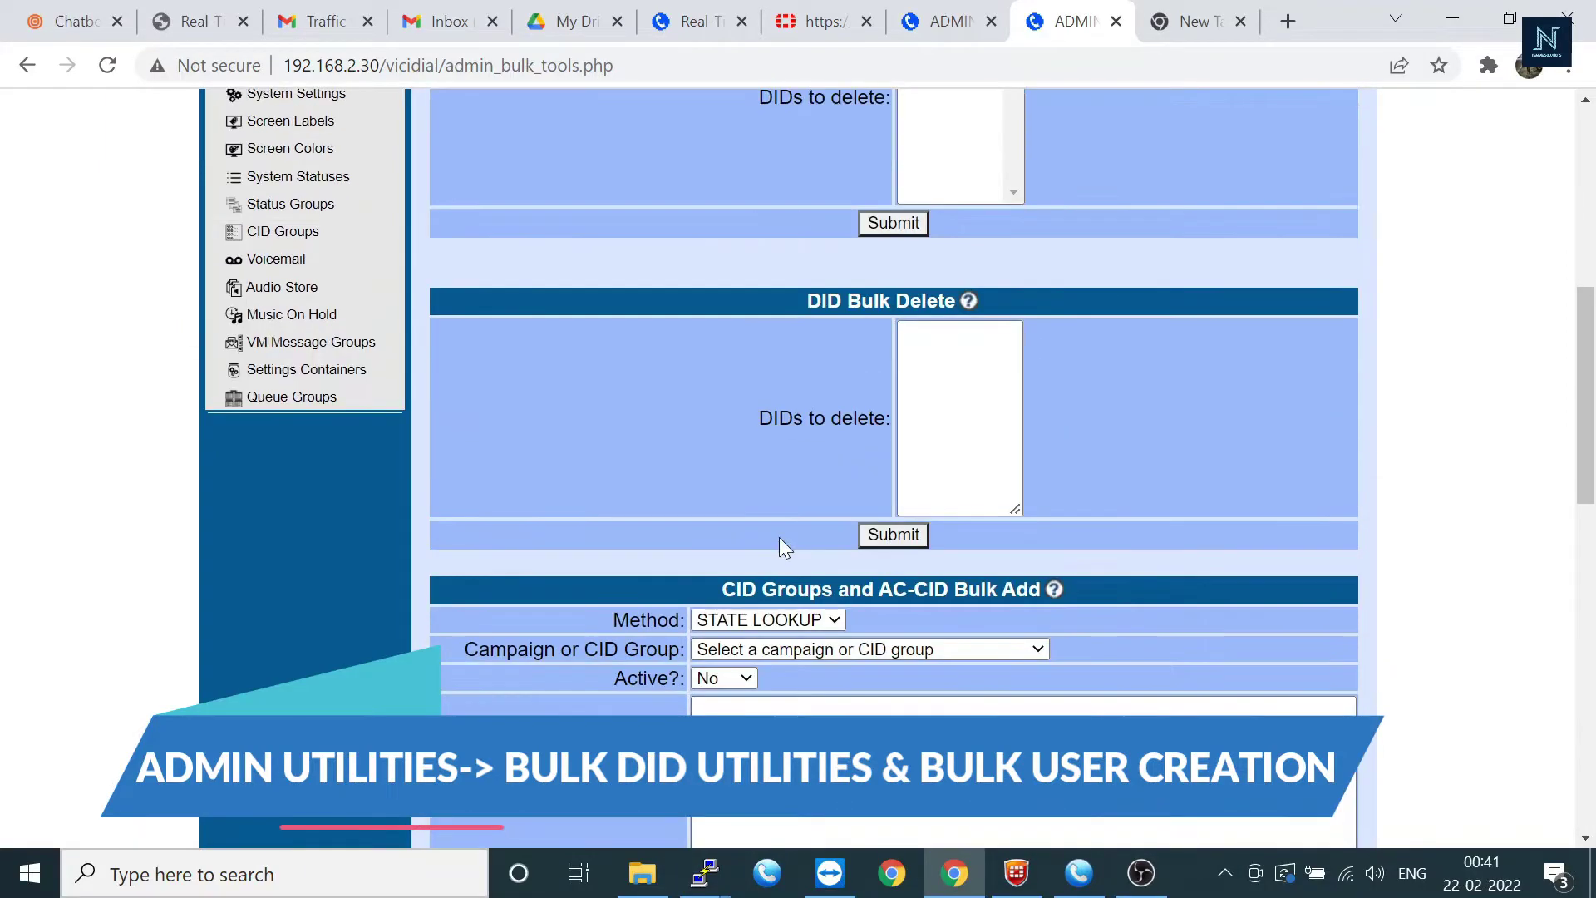
pyautogui.scroll(-4, 742, 542)
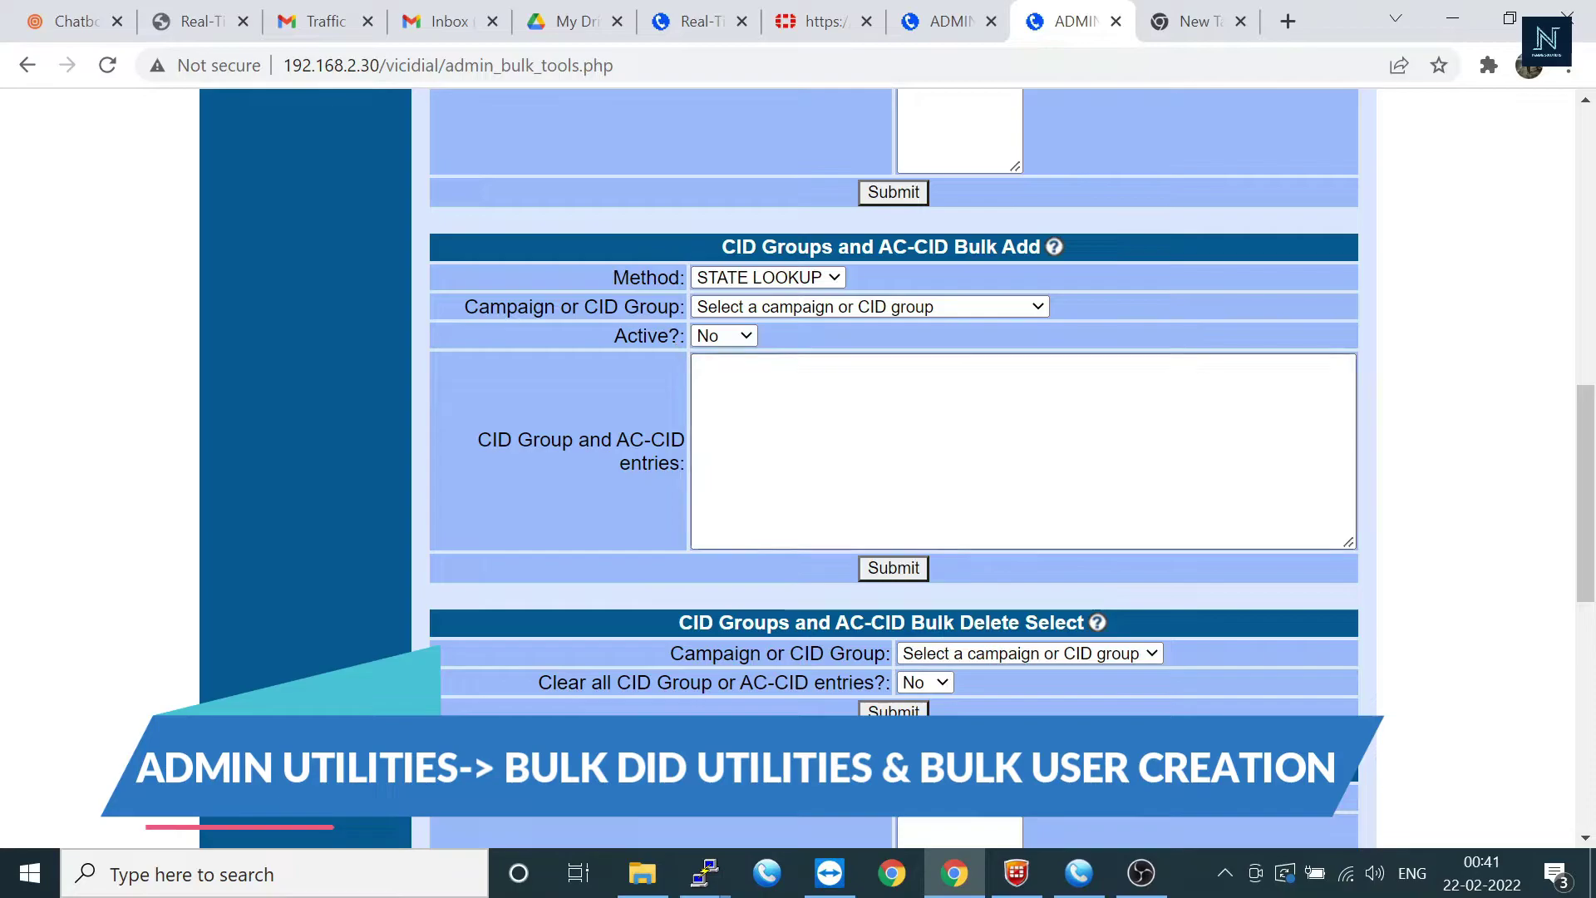
pyautogui.scroll(-3, 643, 428)
pyautogui.scroll(-6, 642, 426)
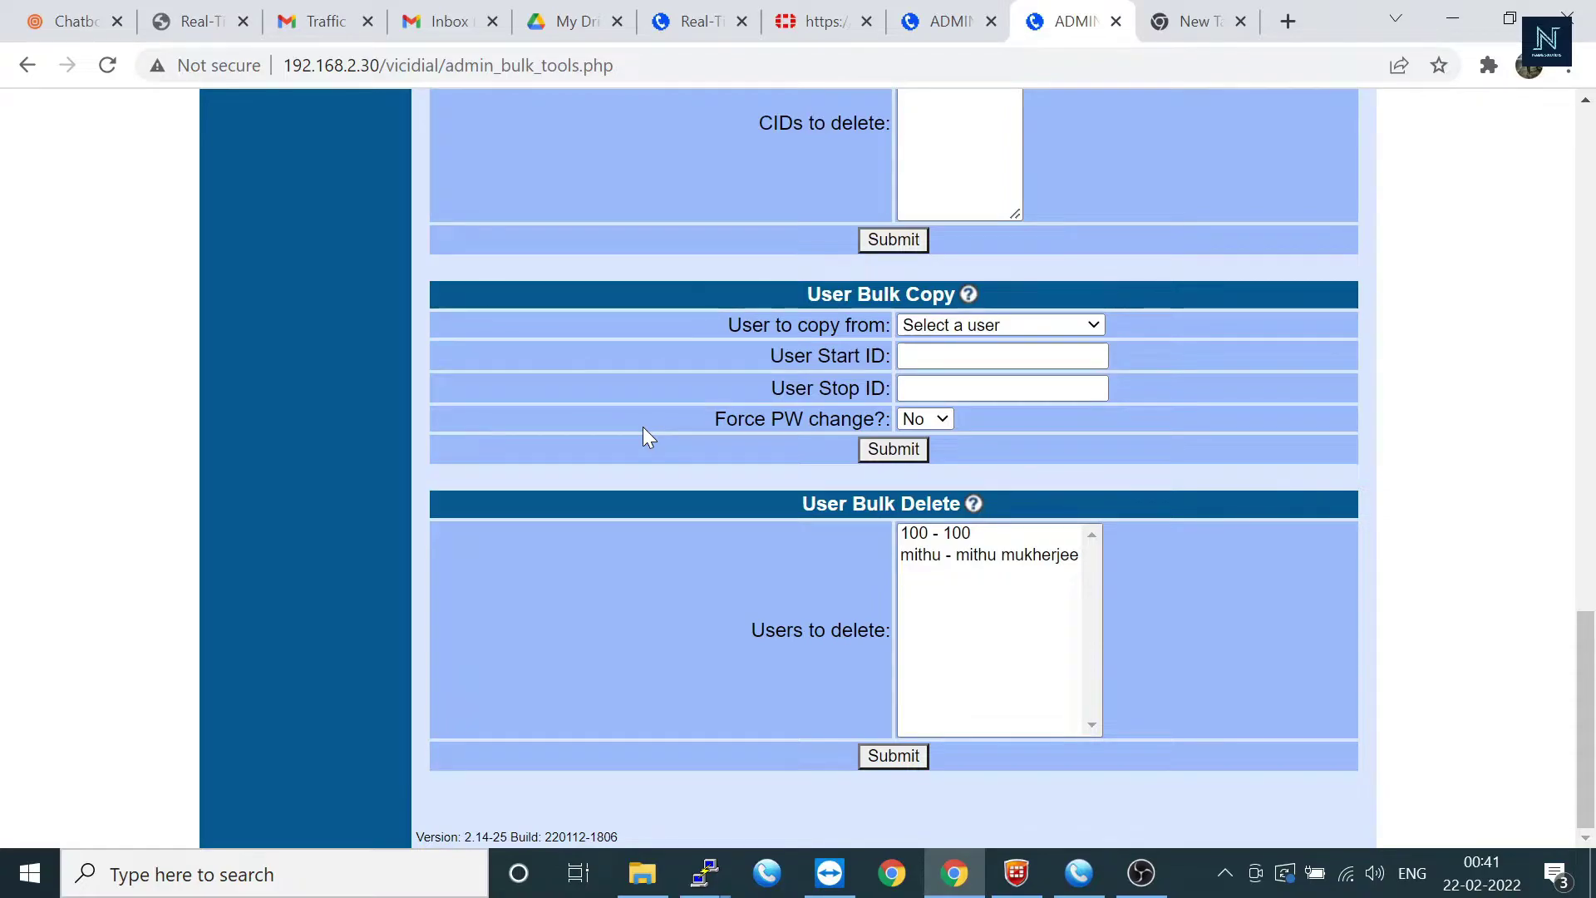
# Step: Bulk-copy user 100 into new users 1001 through 1005, confirm, and view the Users list
pyautogui.click(1044, 326)
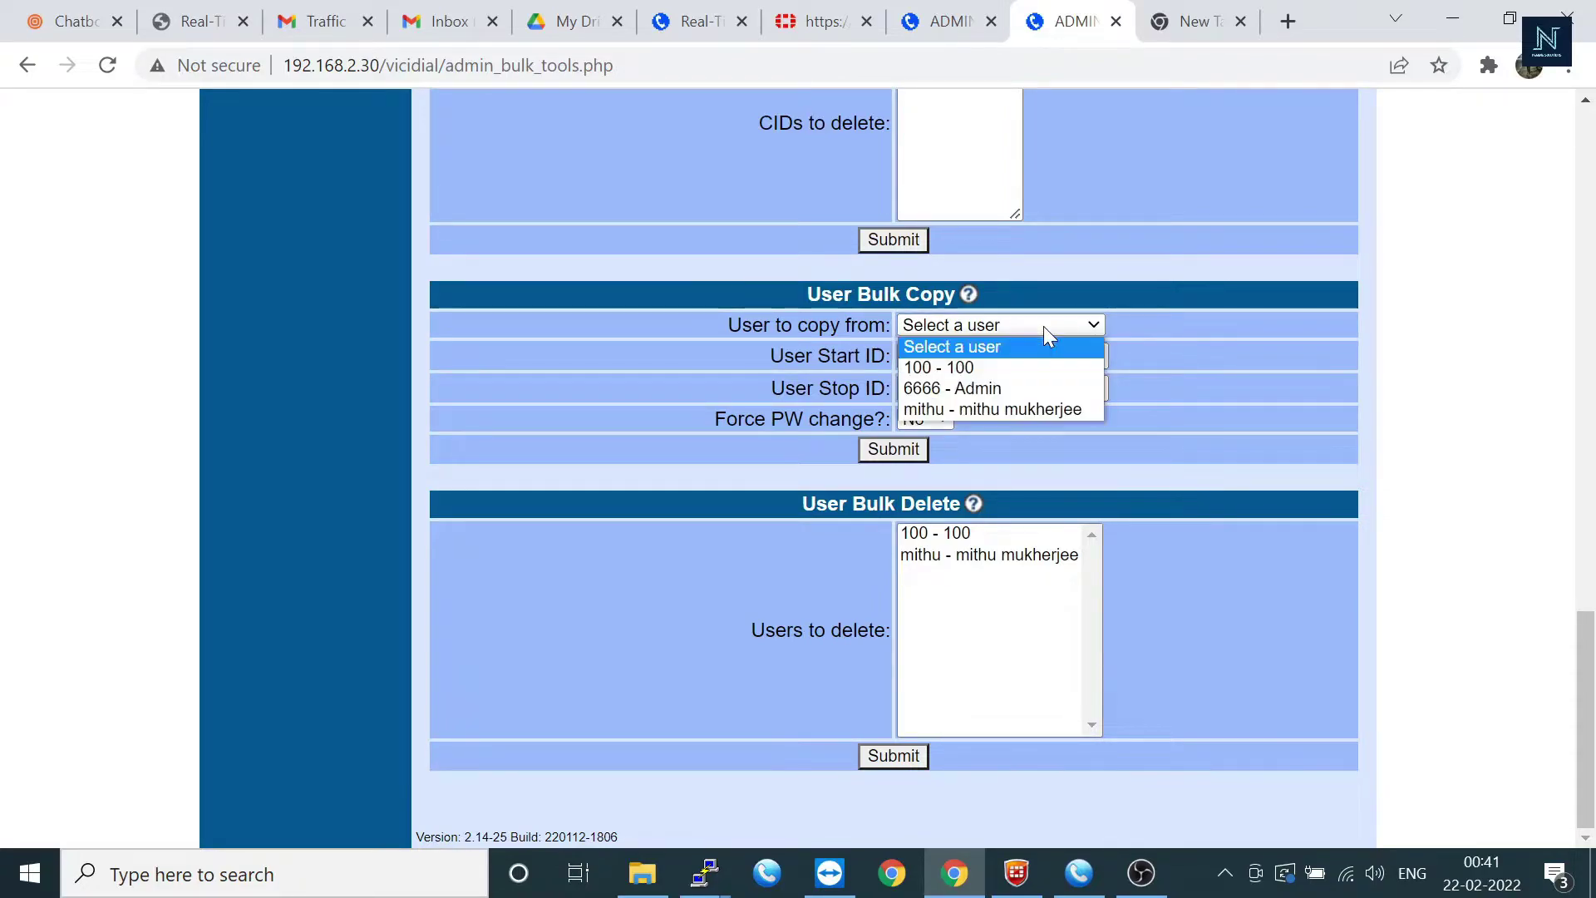
pyautogui.click(1030, 371)
pyautogui.click(1029, 367)
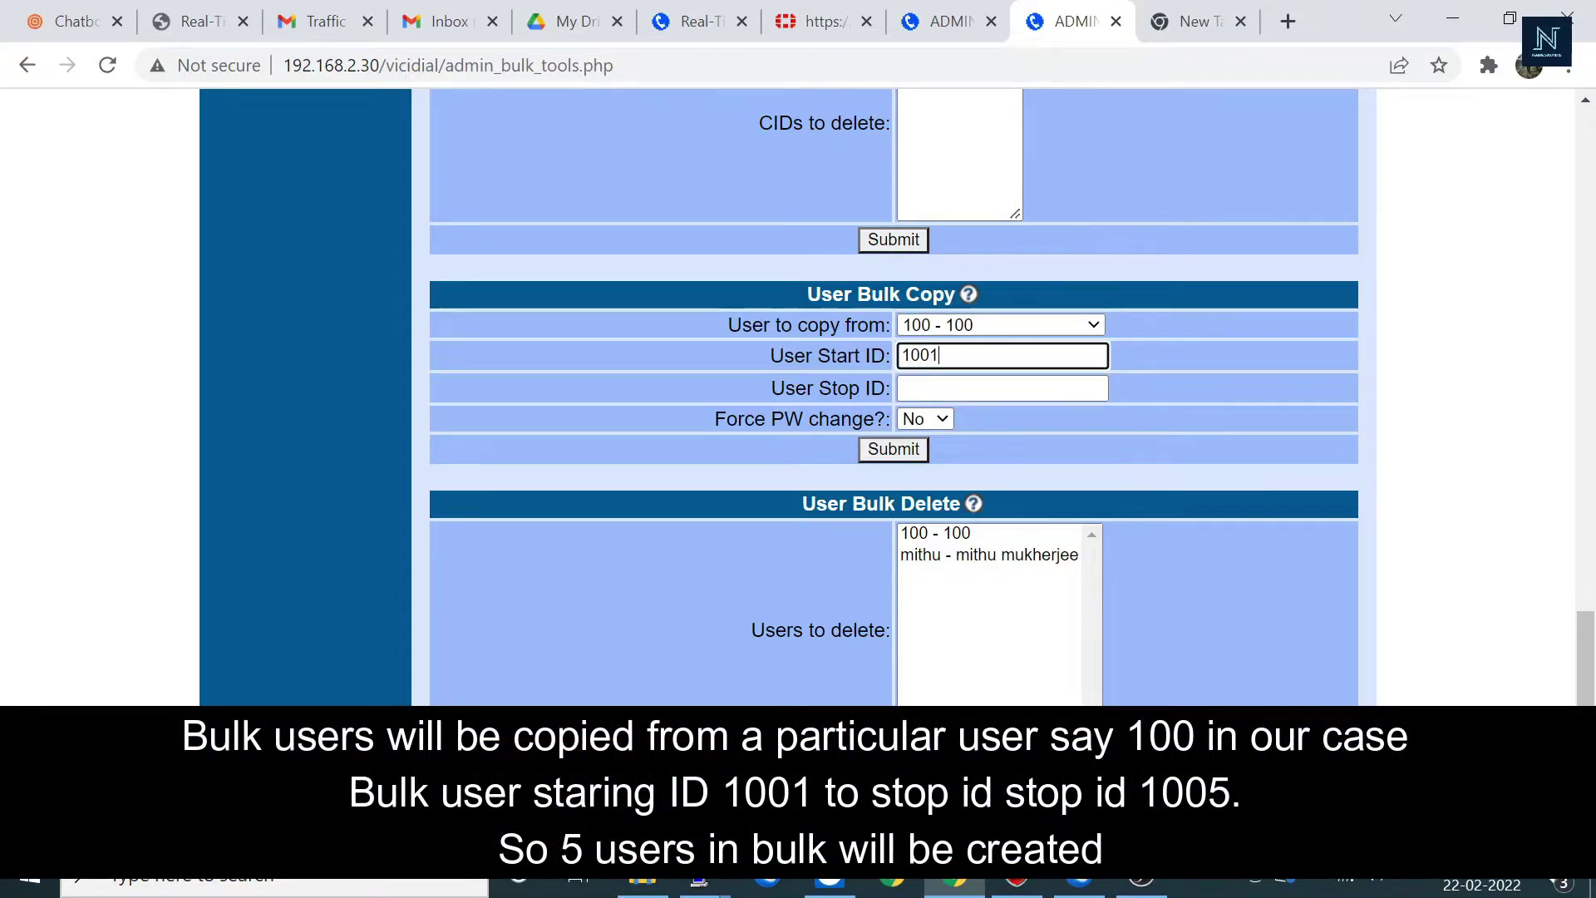
pyautogui.click(971, 387)
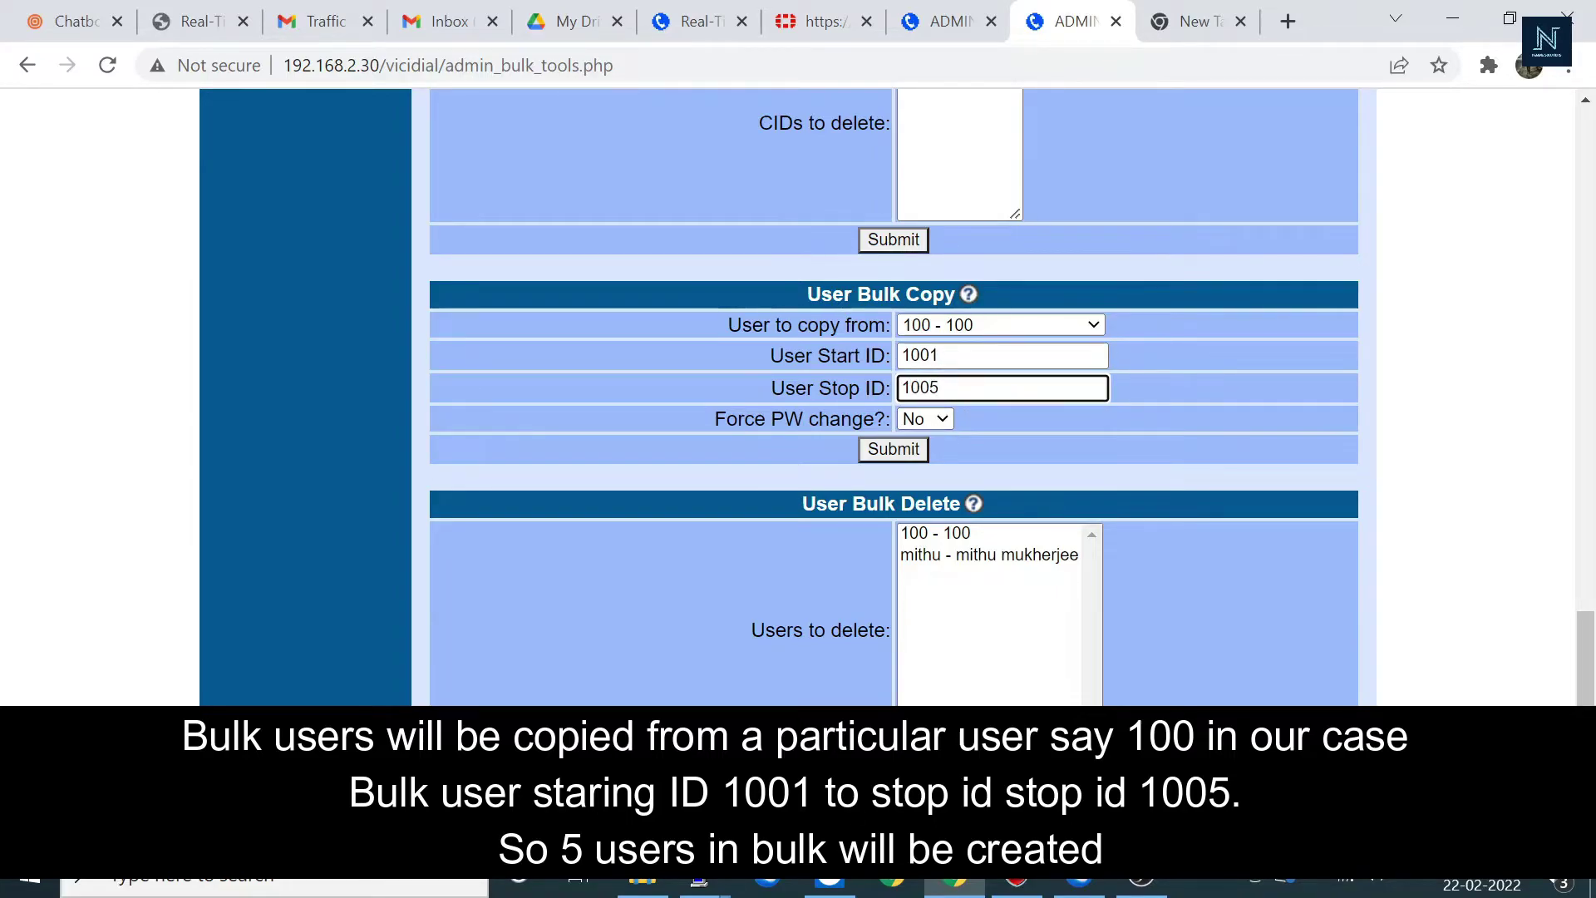
pyautogui.click(885, 457)
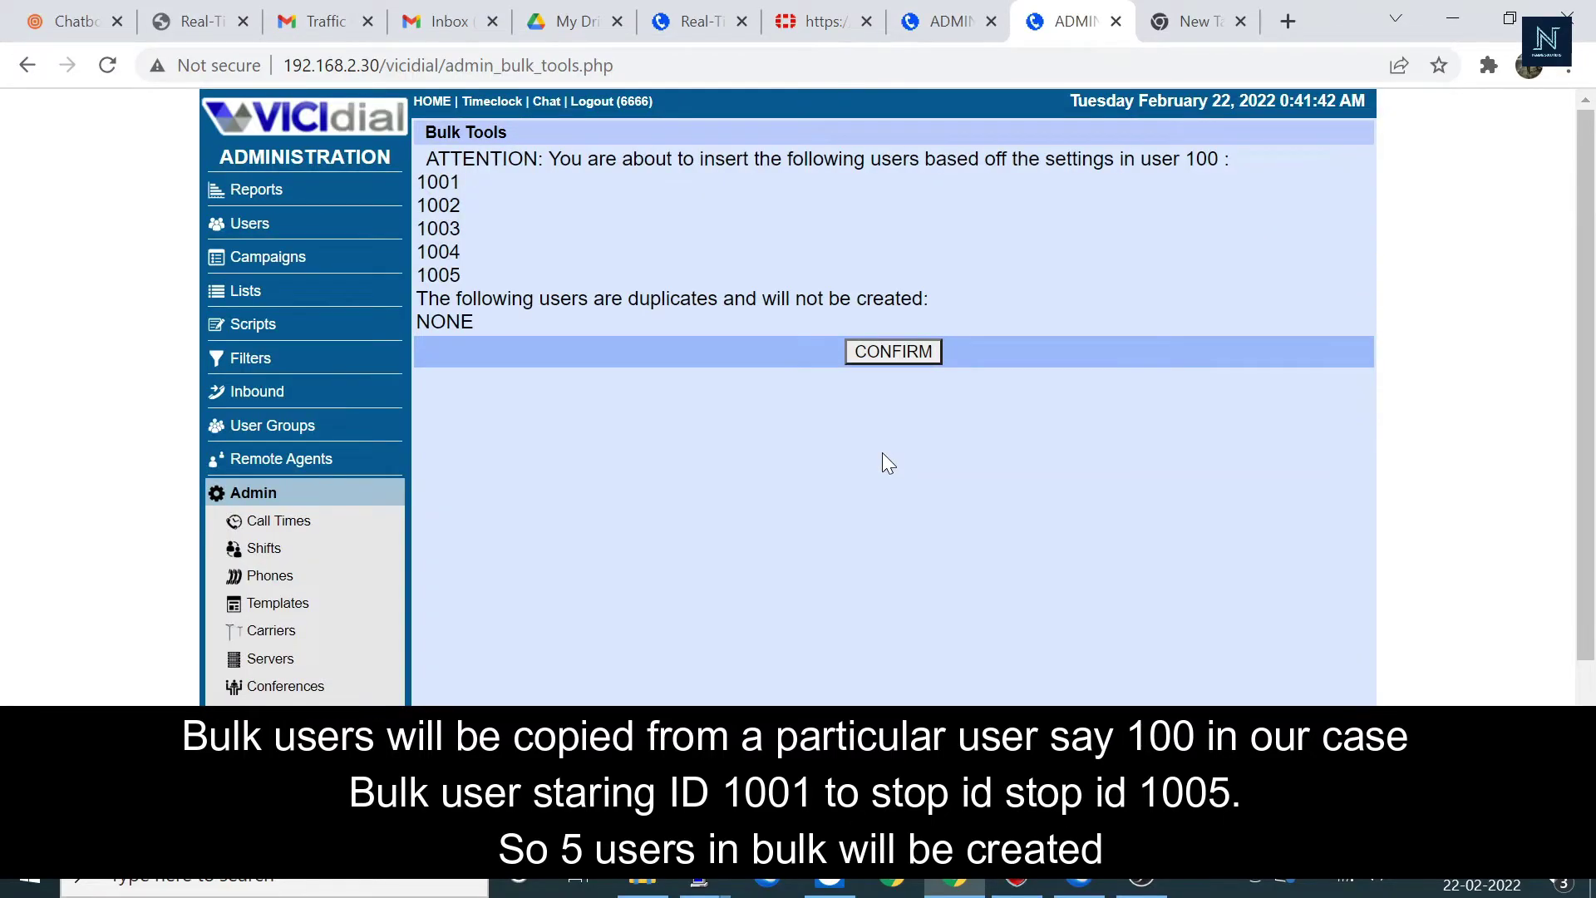
pyautogui.click(895, 350)
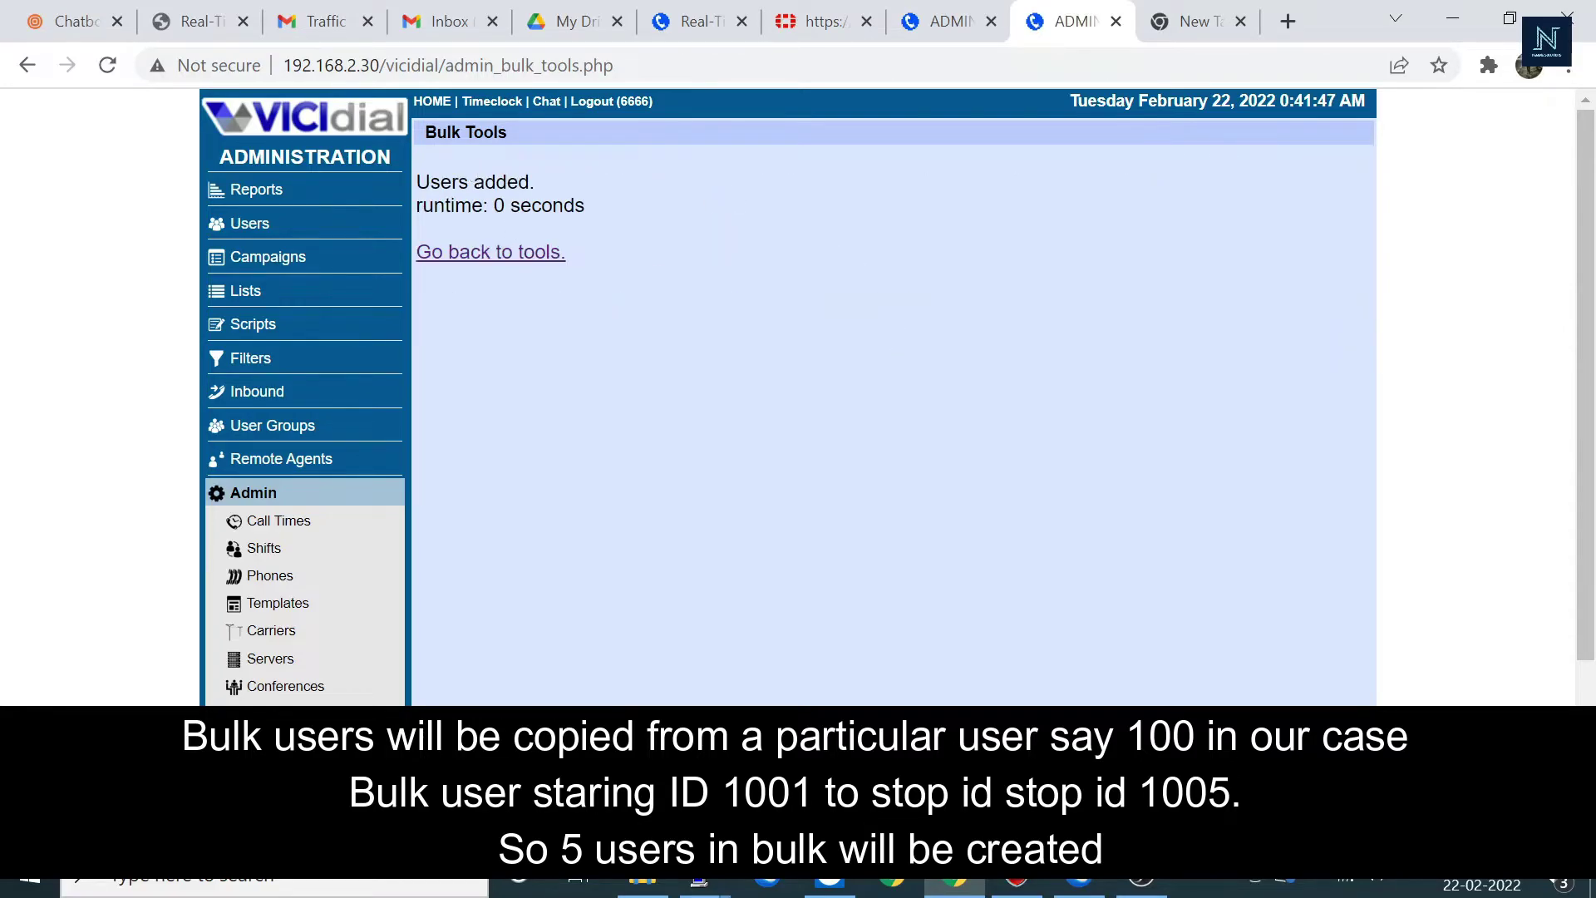
pyautogui.click(253, 225)
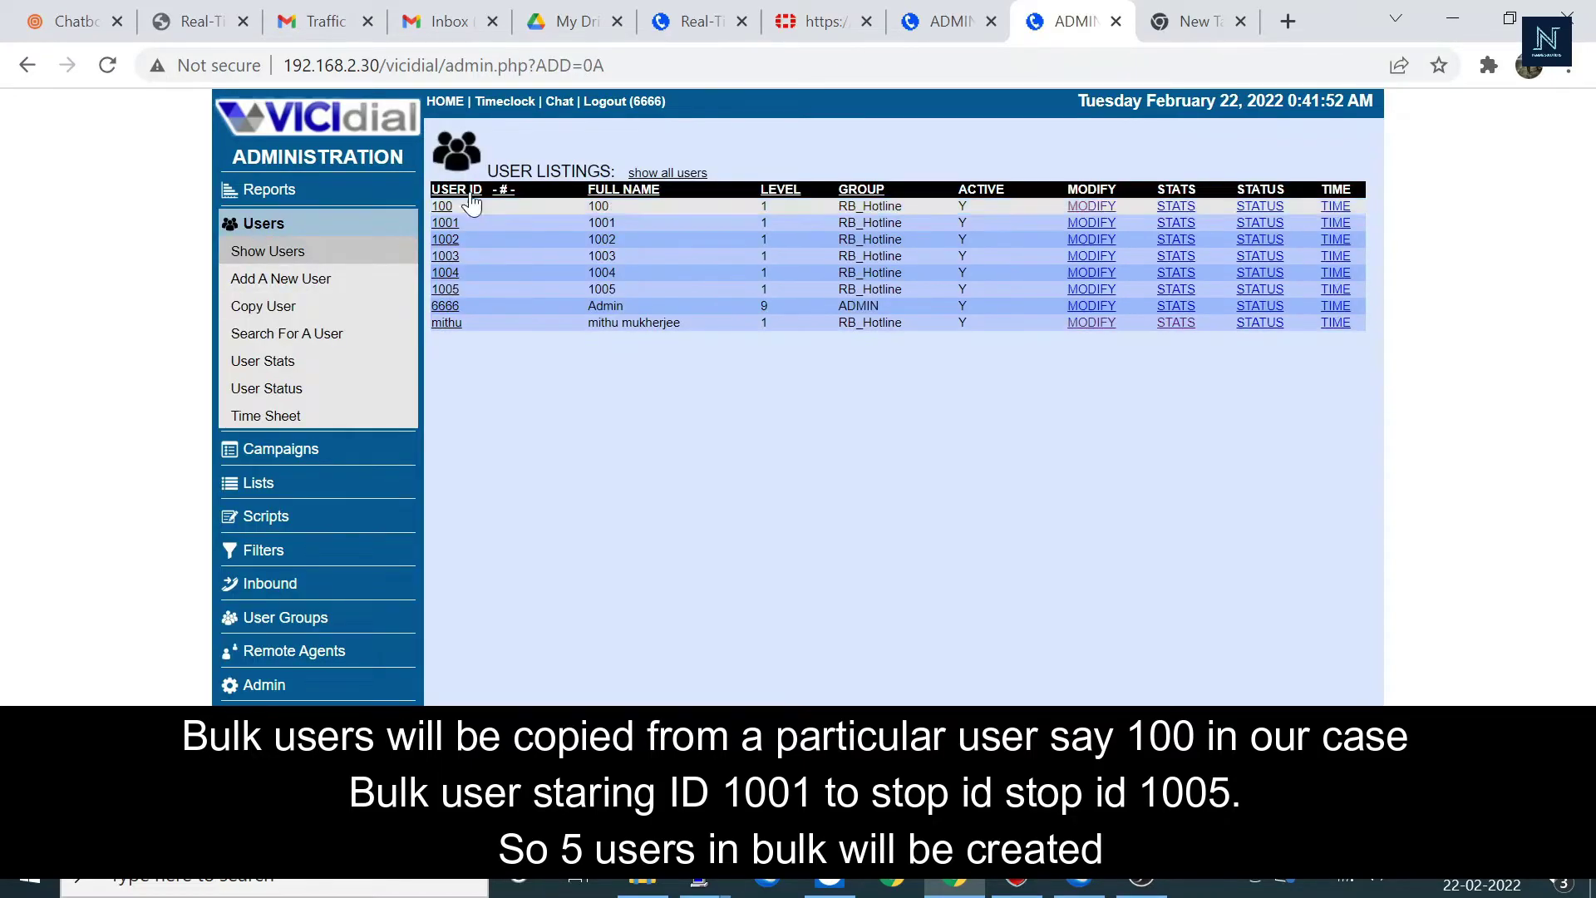